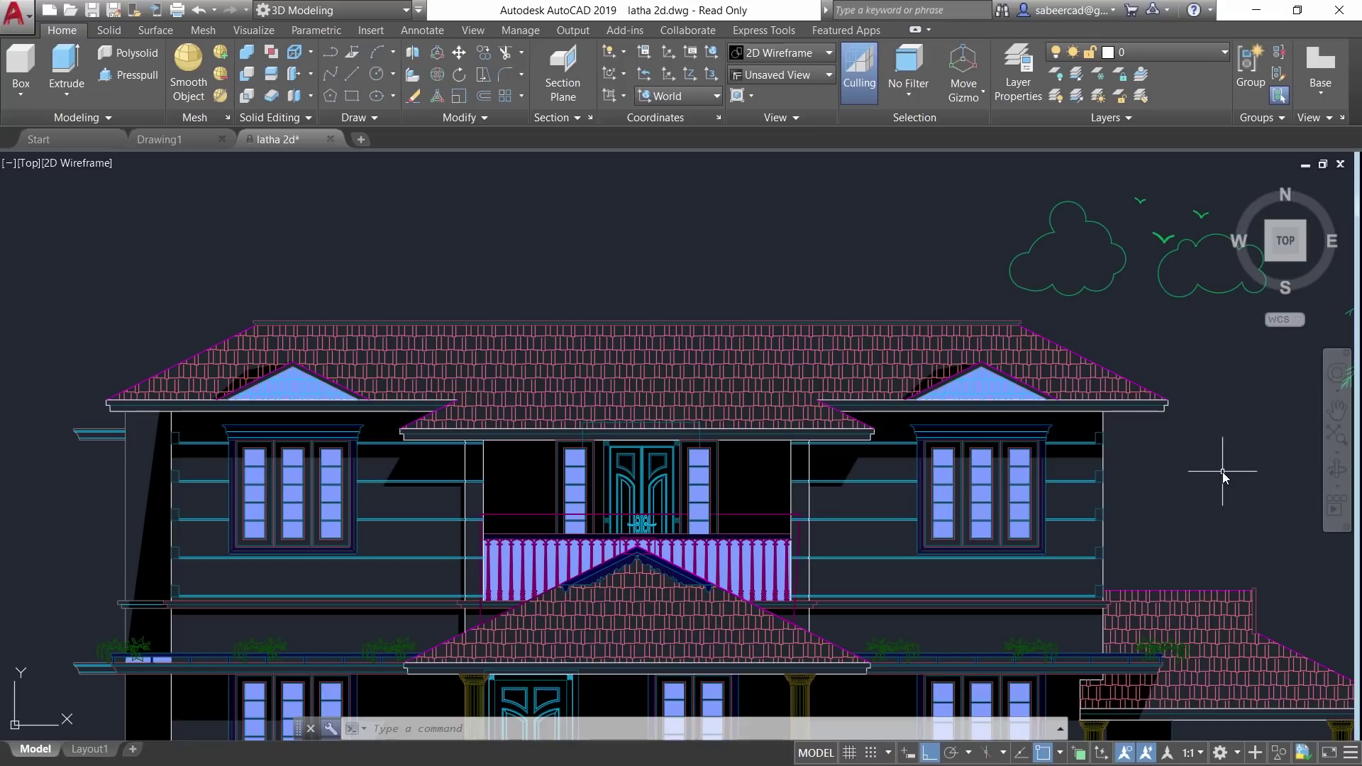
Select the upper AR-RSHKE roof hatch and dismiss the hatch-grips tip
left_click(706, 381)
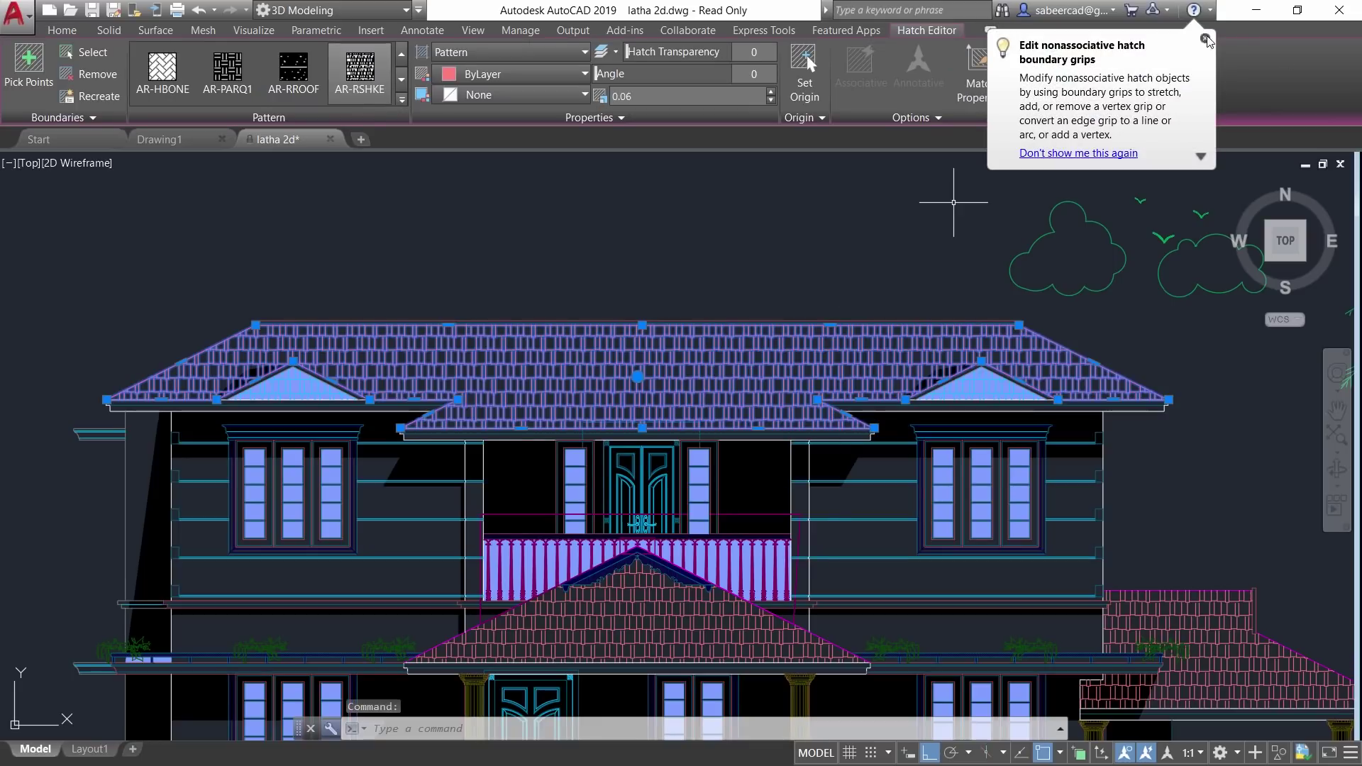
left_click(1205, 38)
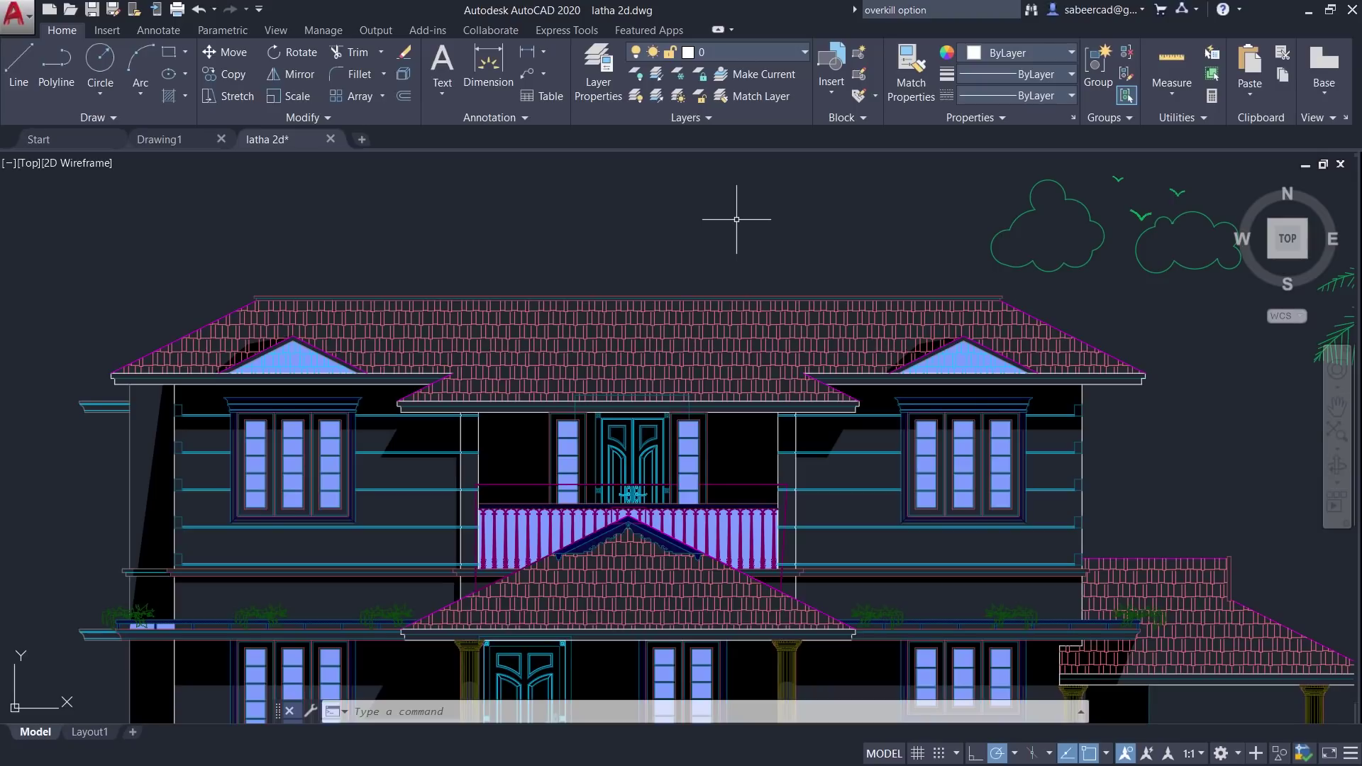
Select the upper roof hatch in latha 2d.dwg in AutoCAD 2020
left_click(709, 326)
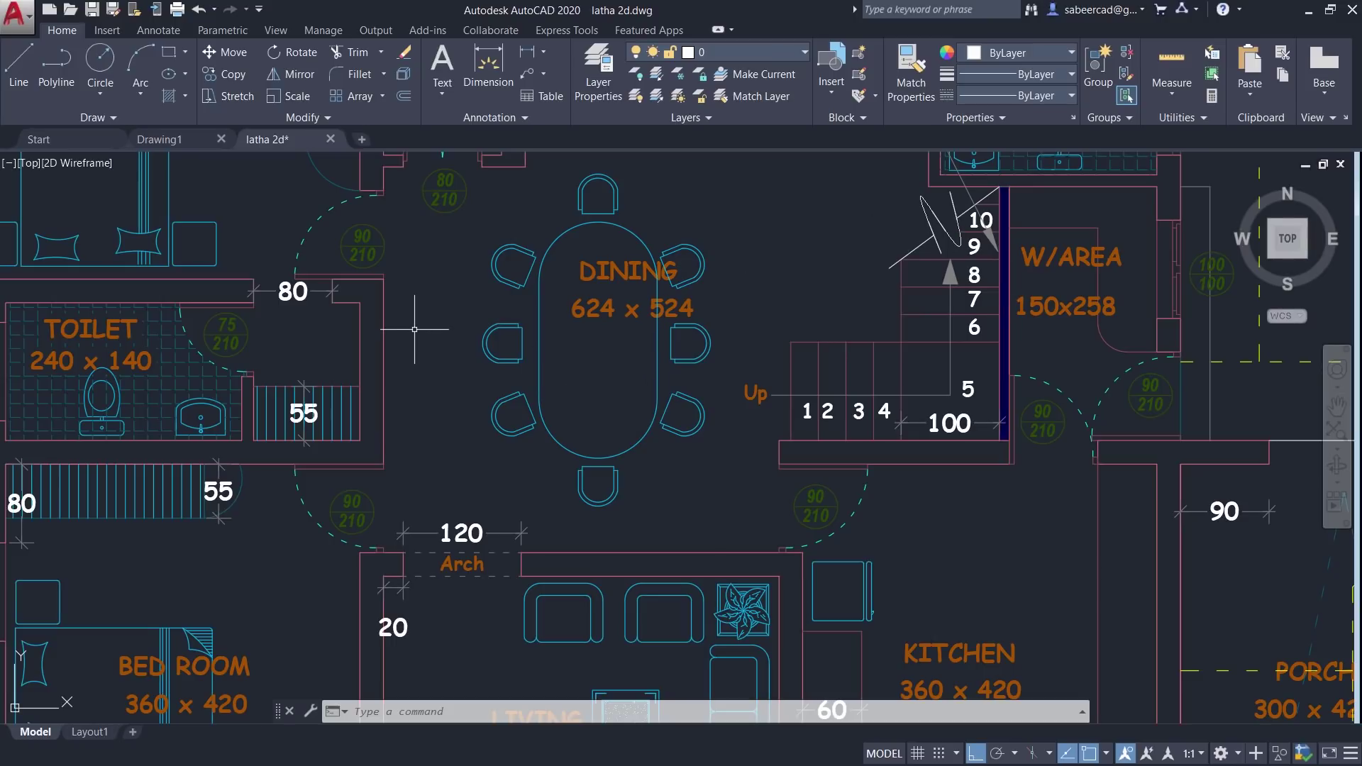
Quick-measure distances around the dining and stair area, then end the measuring with Esc
left_click(998, 189)
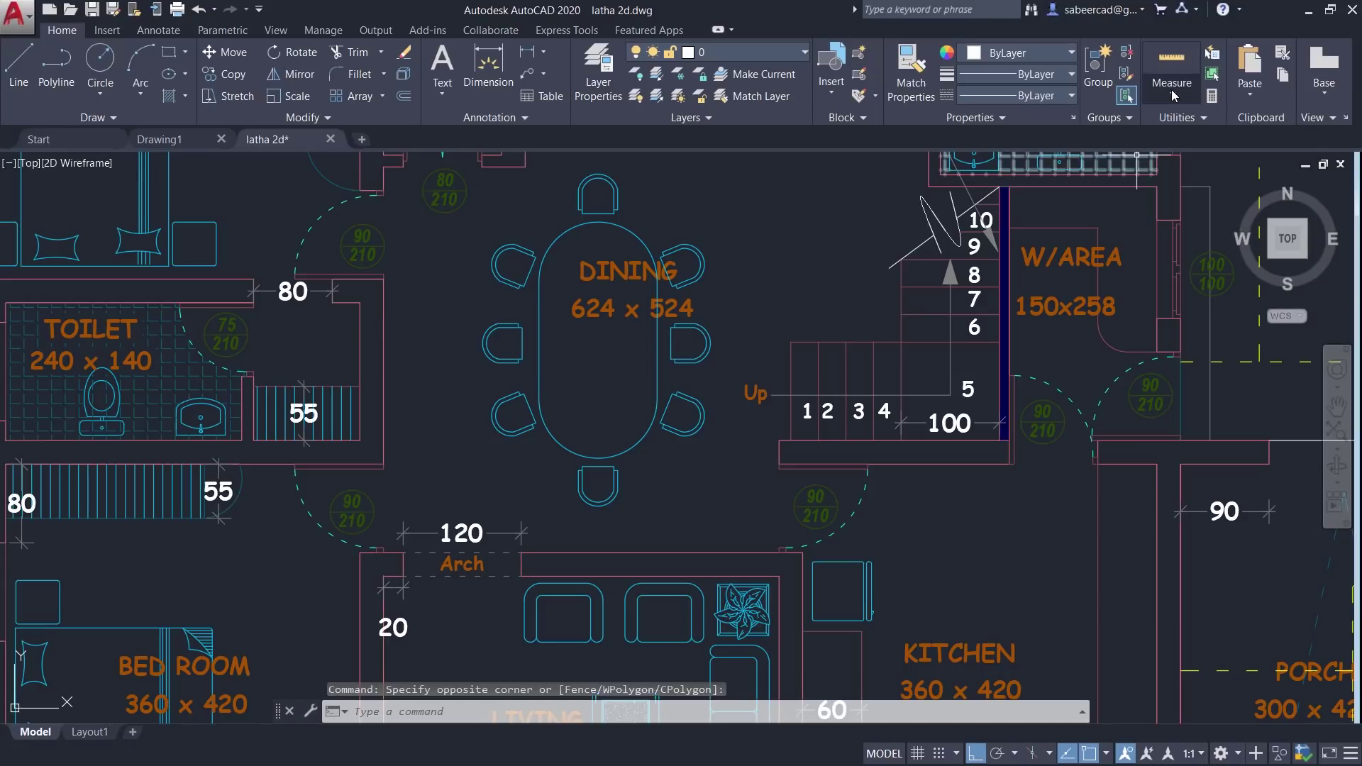
left_click(1172, 90)
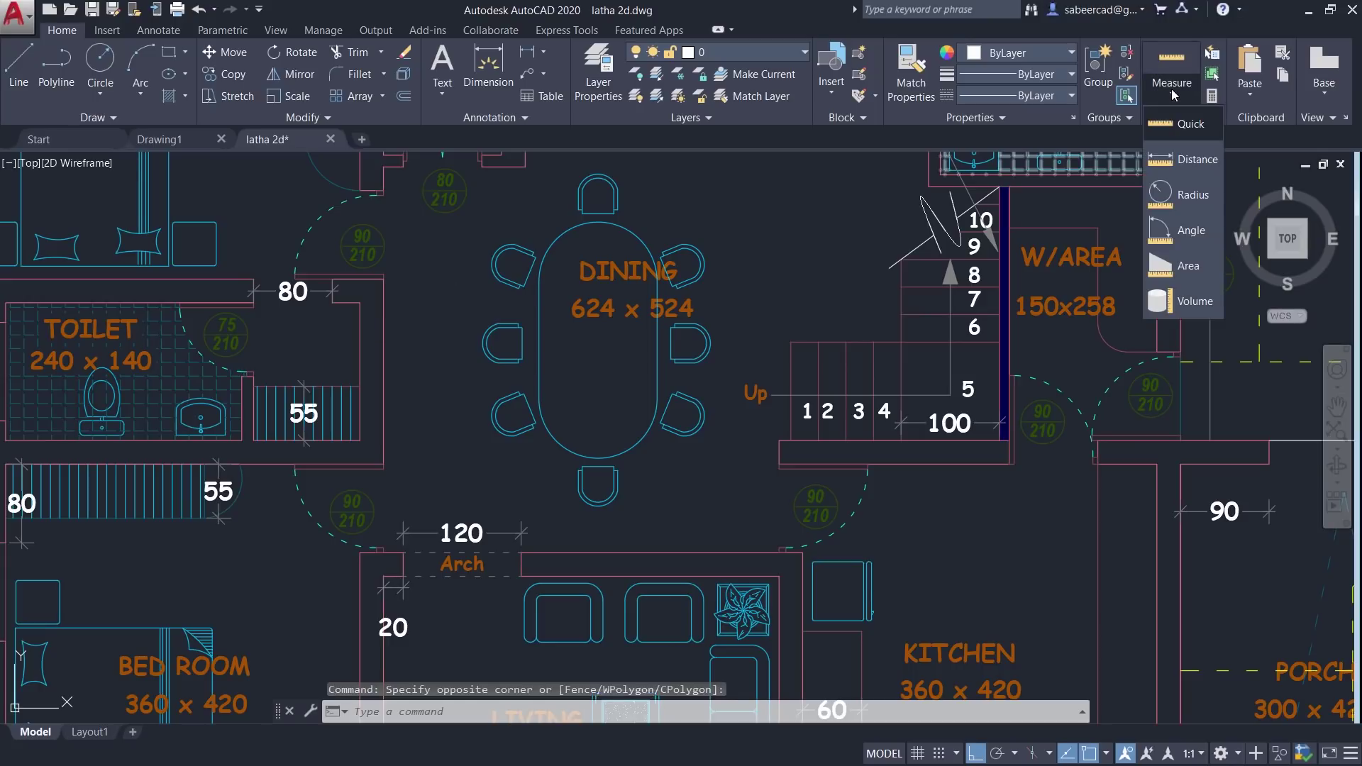
left_click(1181, 125)
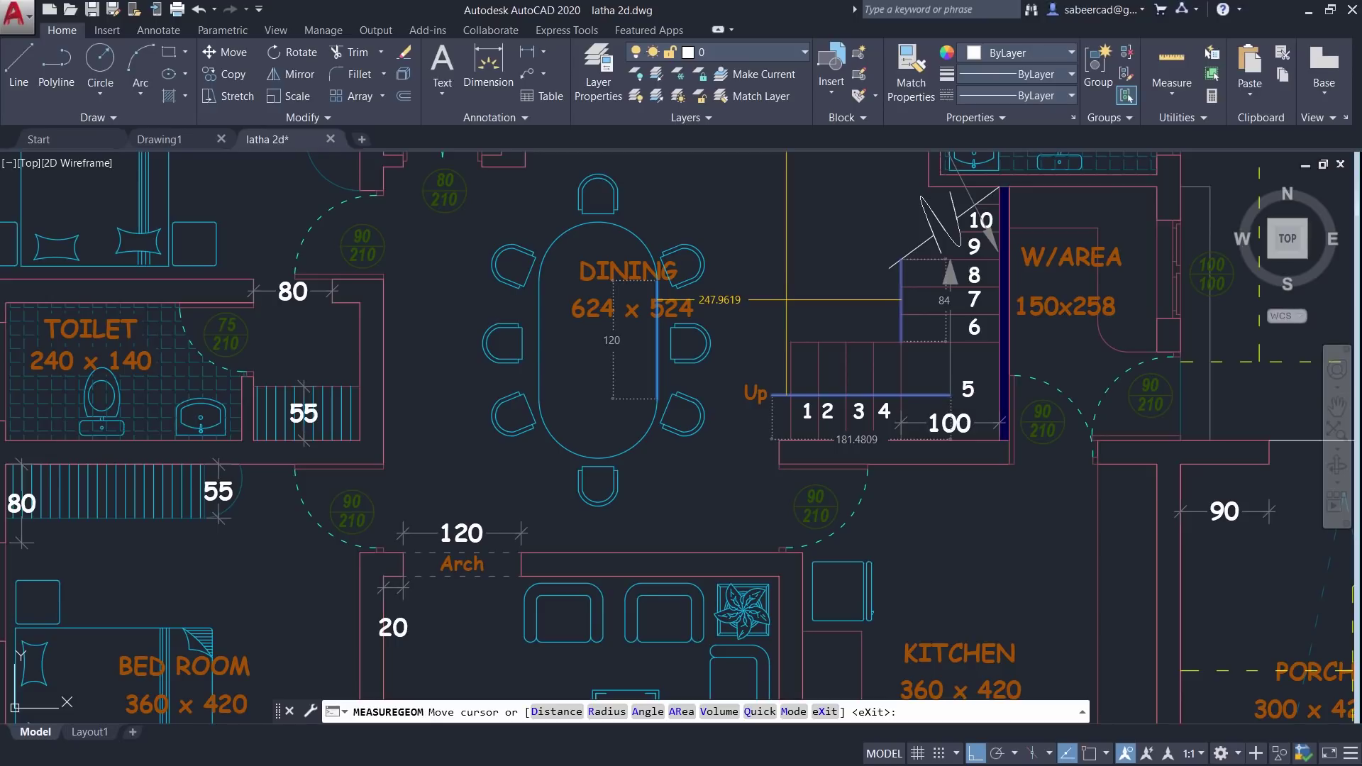
left_click(1172, 95)
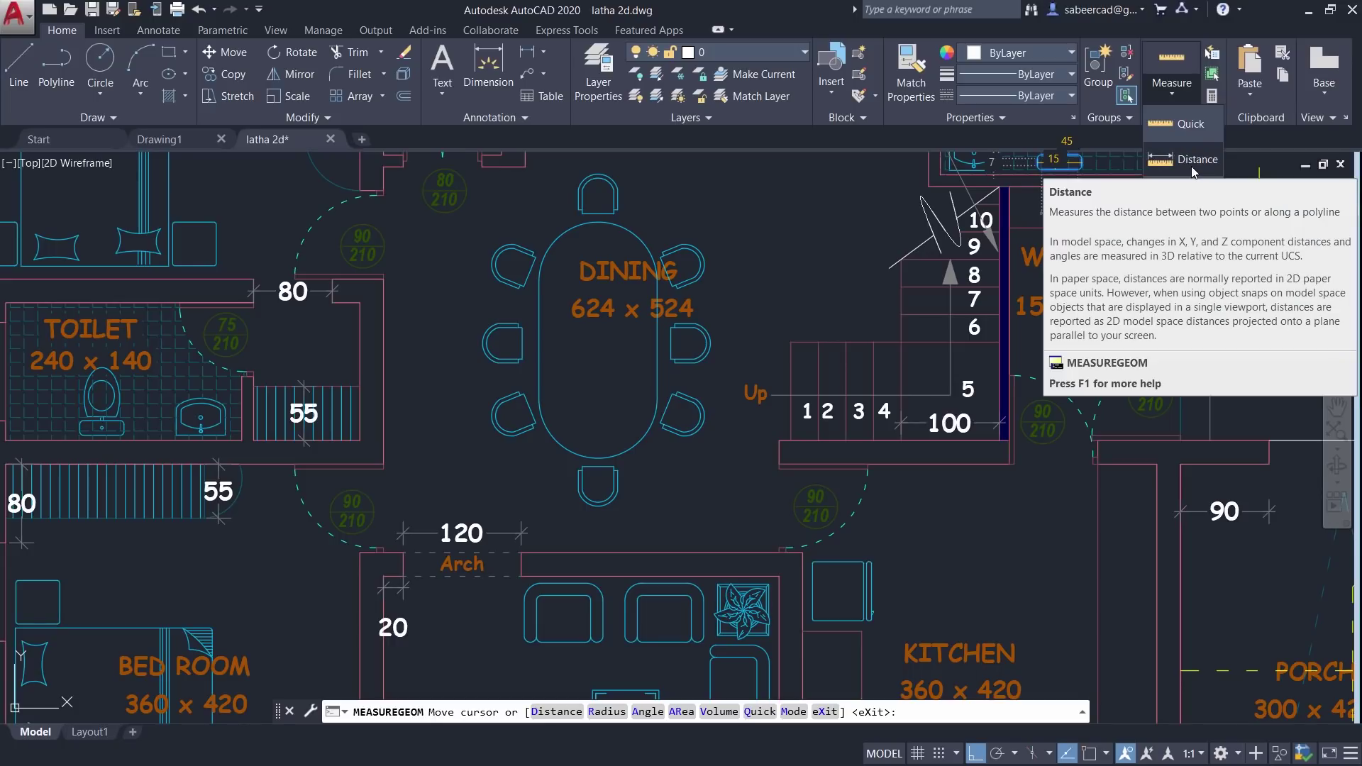
key("Escape")
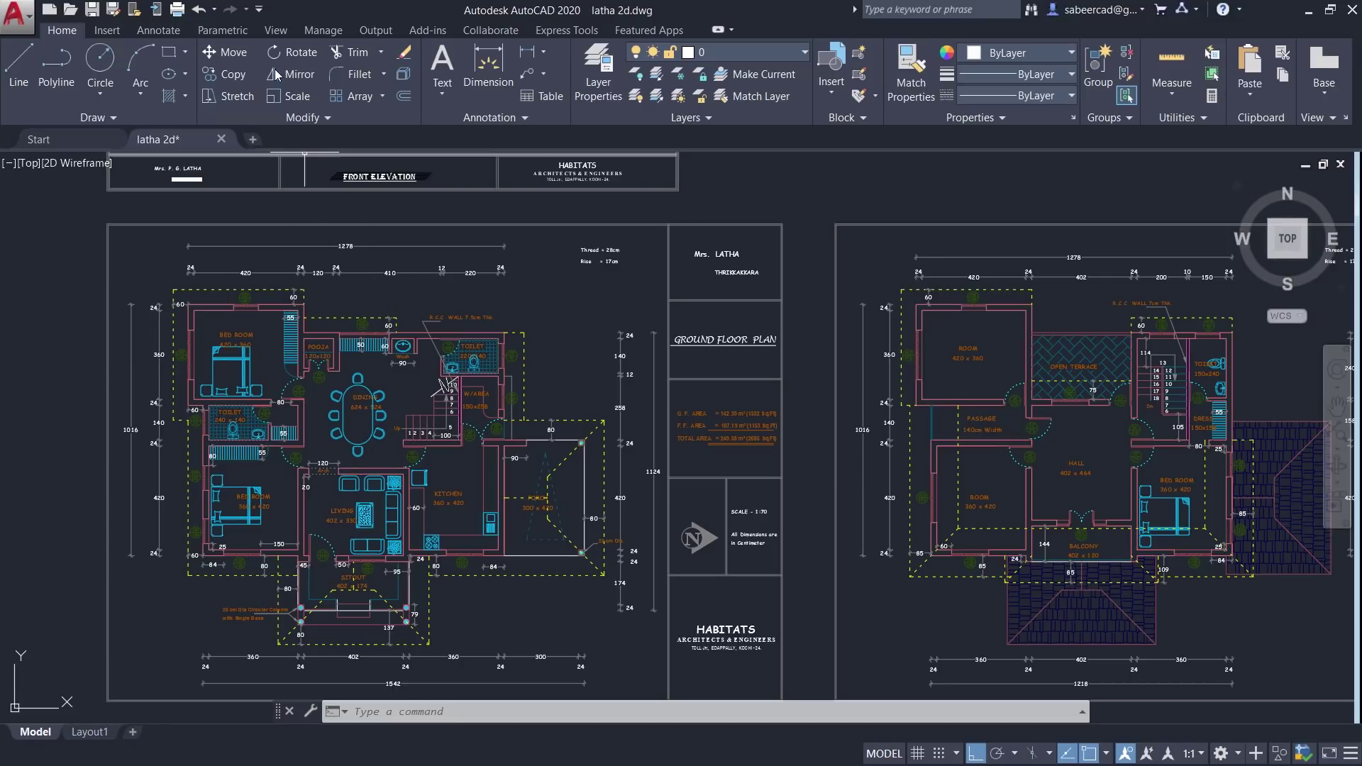
Open the Blocks palette from the View tab, dock it on the right, and browse its list
left_click(277, 31)
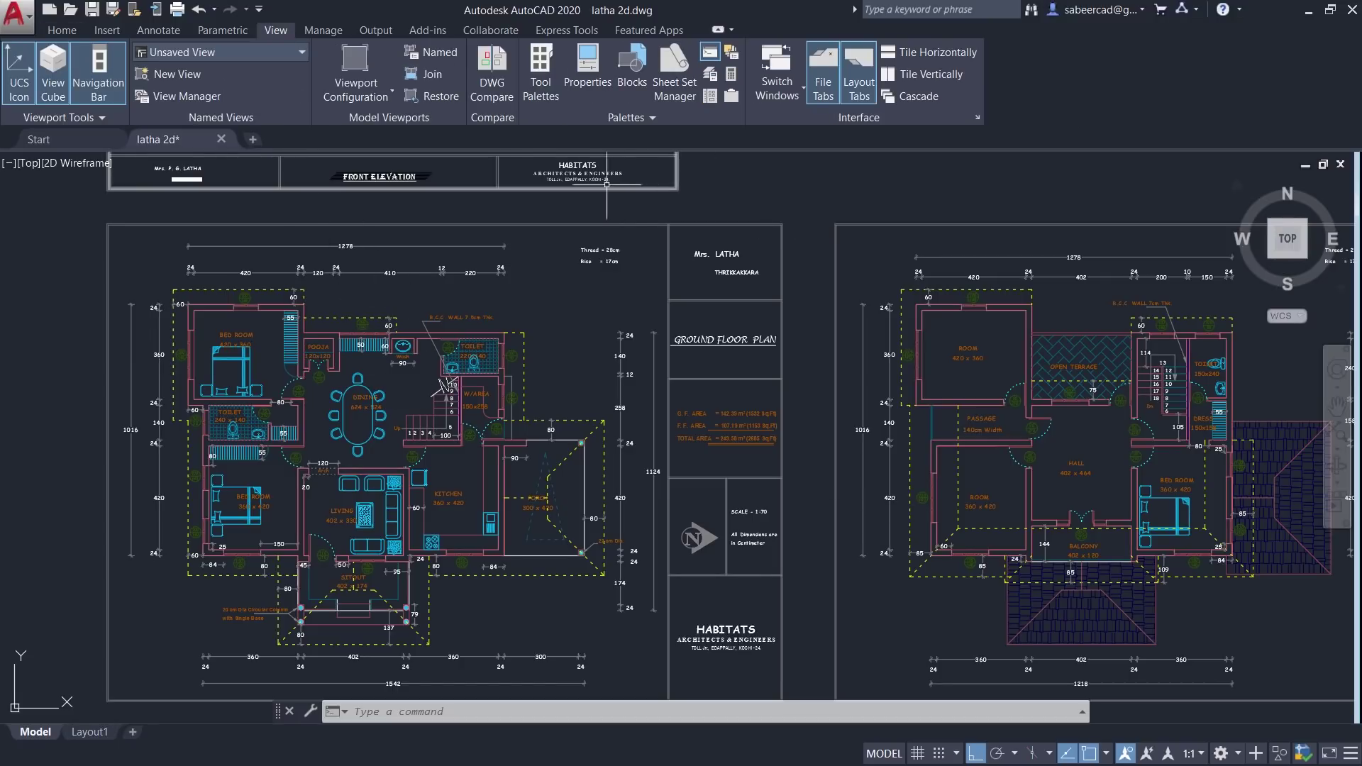
left_click(633, 78)
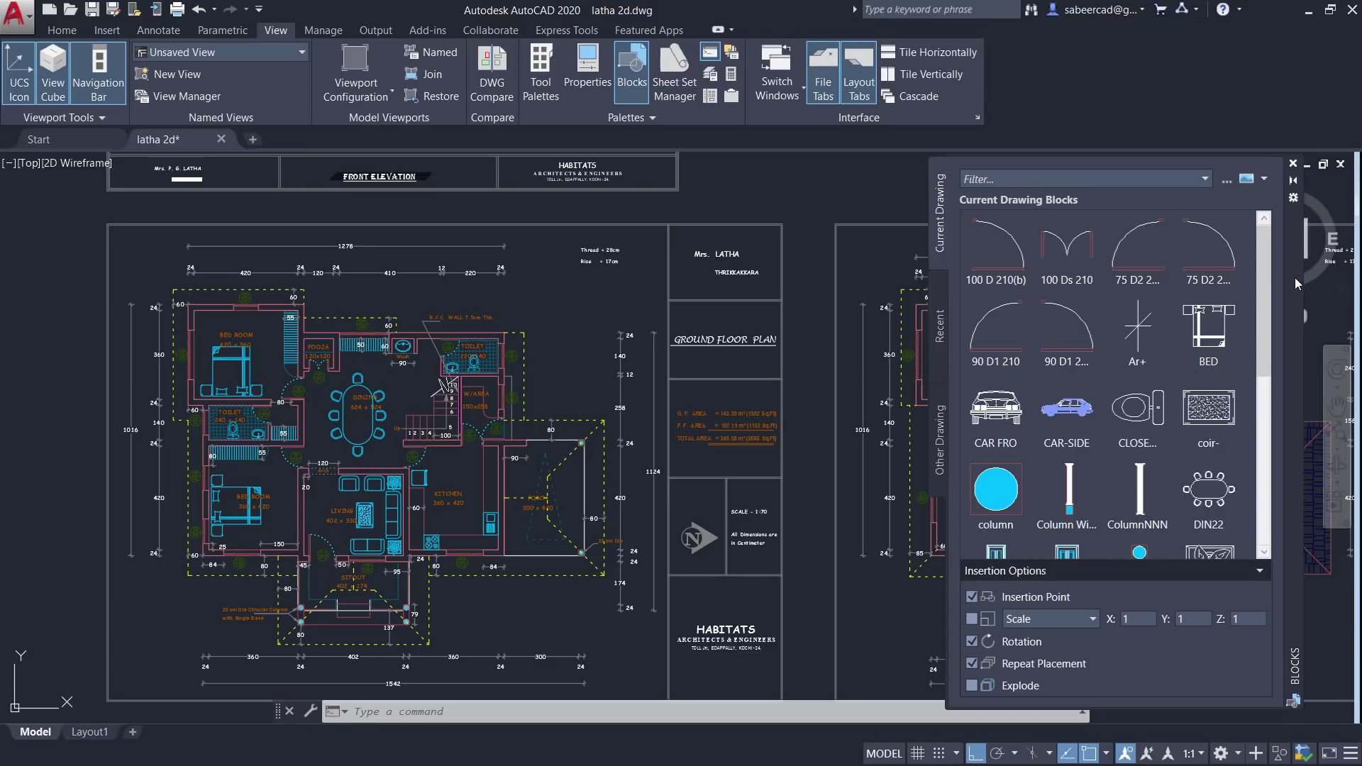
mouse_move(1295, 279)
left_mouse_down()
mouse_move(914, 258)
mouse_move(1260, 279)
mouse_move(1327, 298)
left_mouse_up()
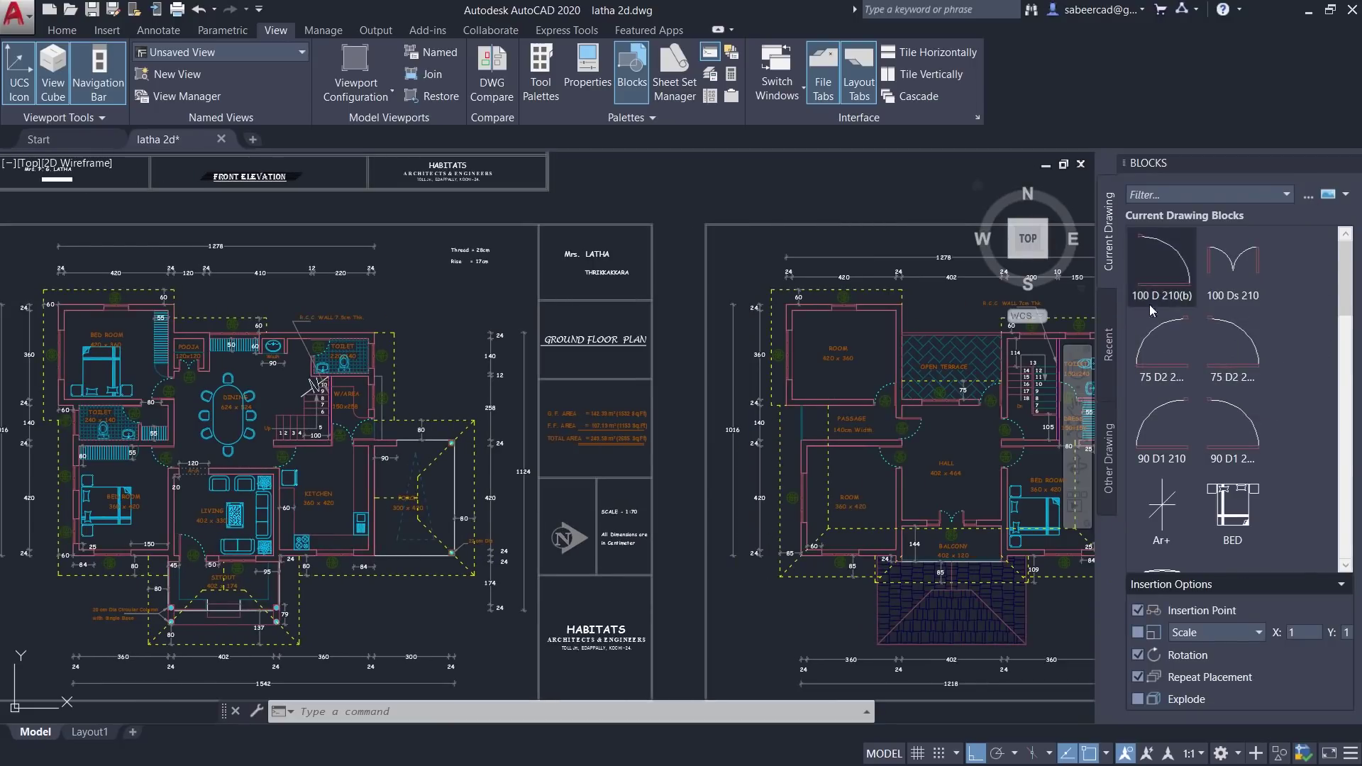
mouse_move(1347, 279)
left_mouse_down()
mouse_move(1347, 355)
mouse_move(1347, 277)
left_mouse_up()
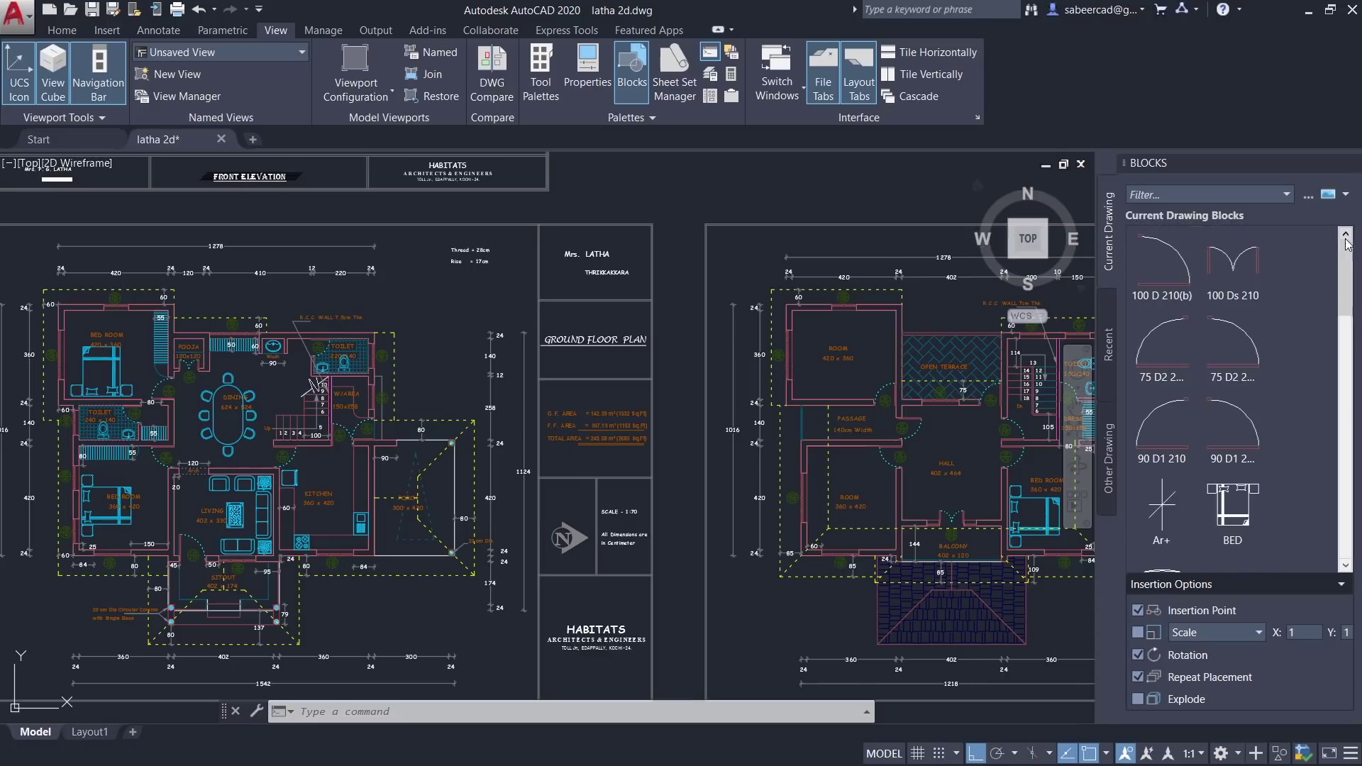
scroll(1337, 292, "down", 5)
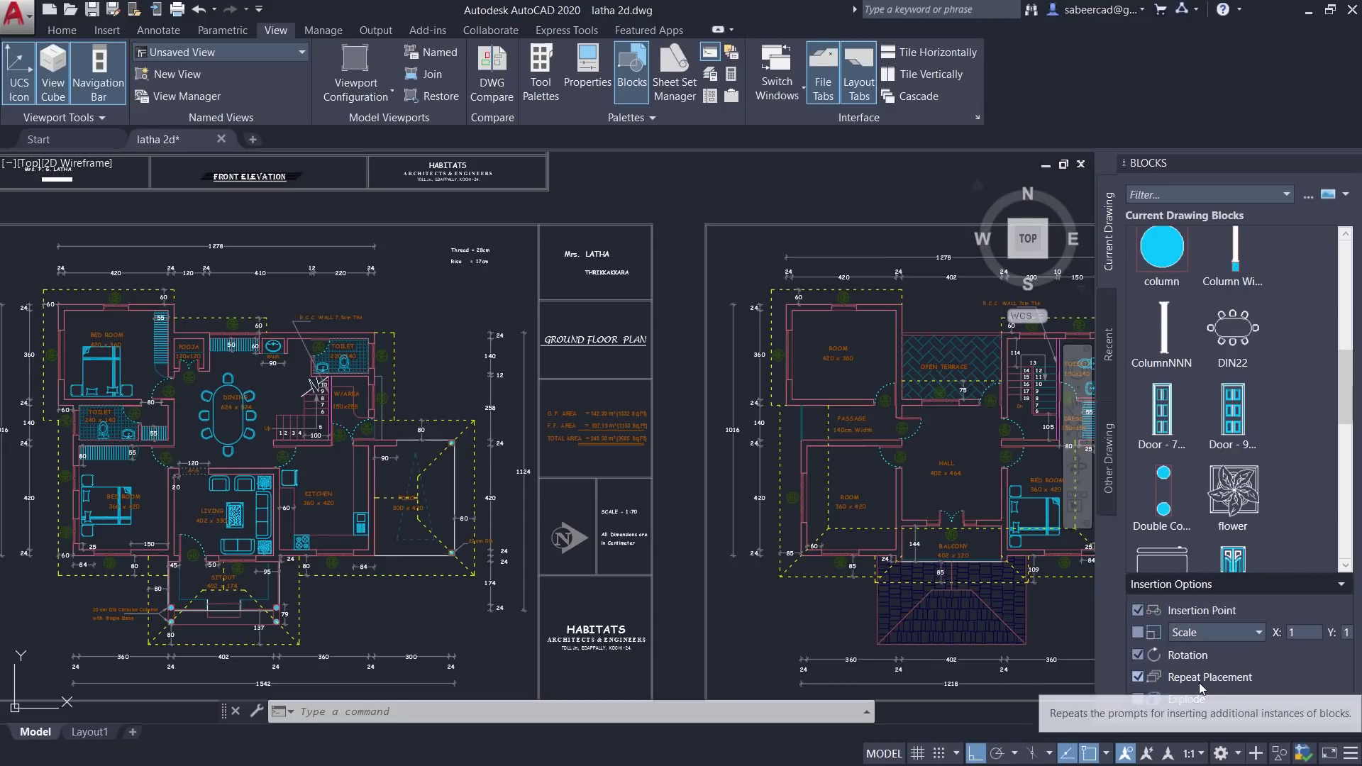
scroll(1086, 447, "up", 4)
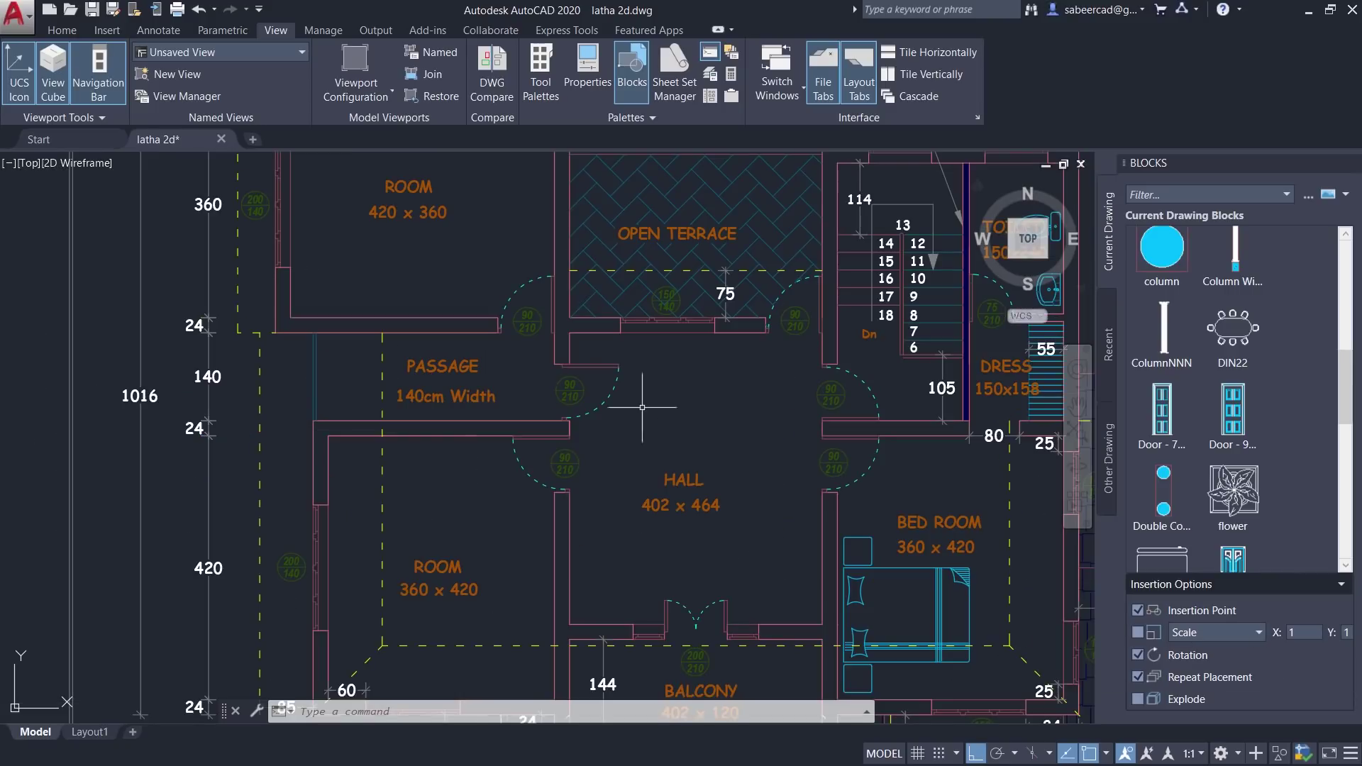
Insert the sofa3 block against the hall's top wall
left_click_drag(1347, 395, 1352, 517)
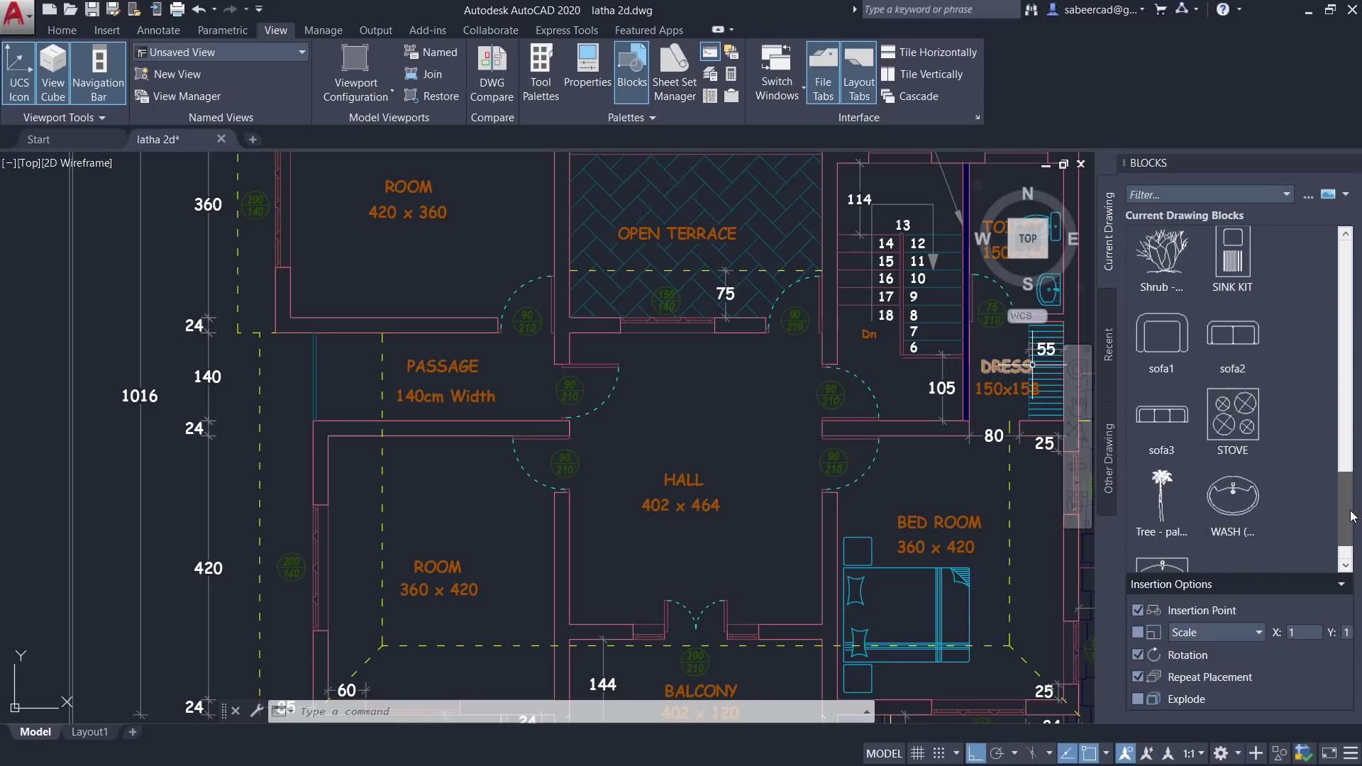
left_click(1164, 422)
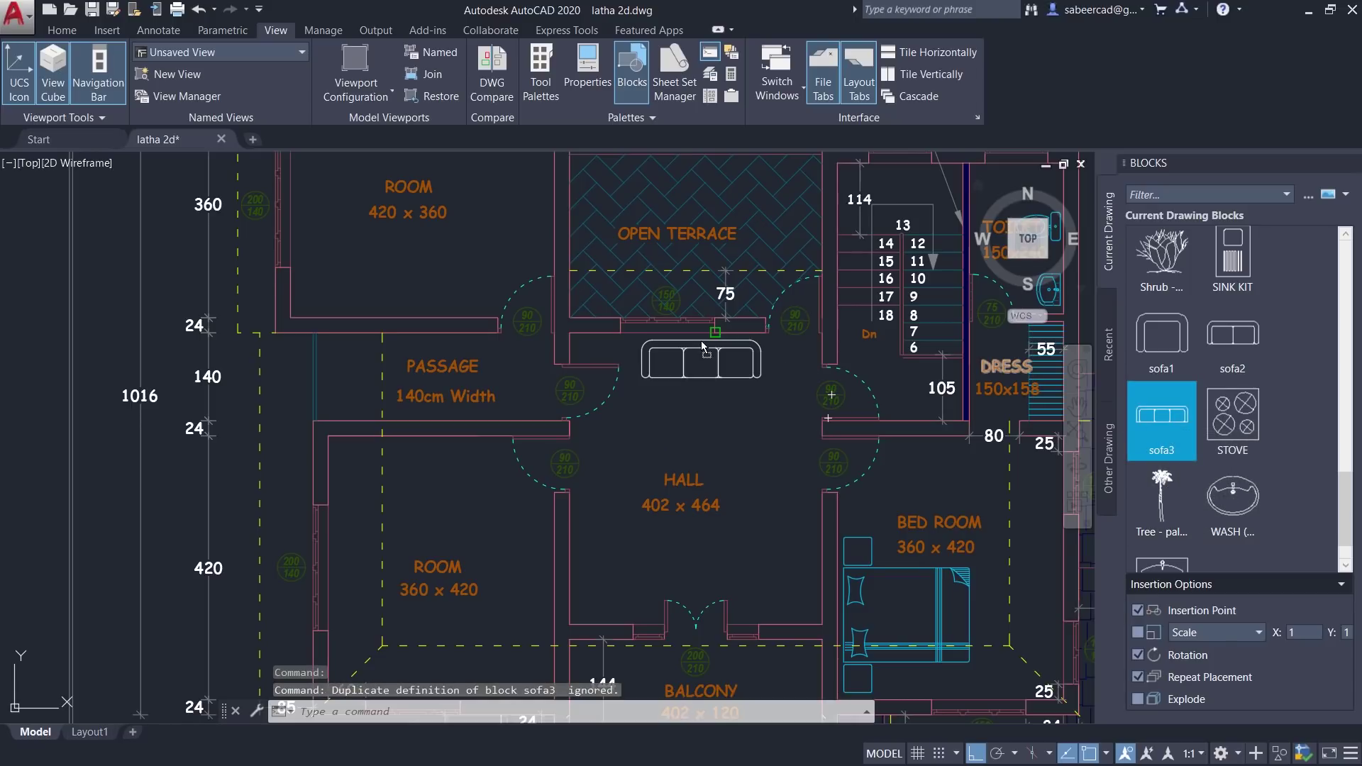
left_click(702, 346)
middle_click_drag(702, 346, 723, 270)
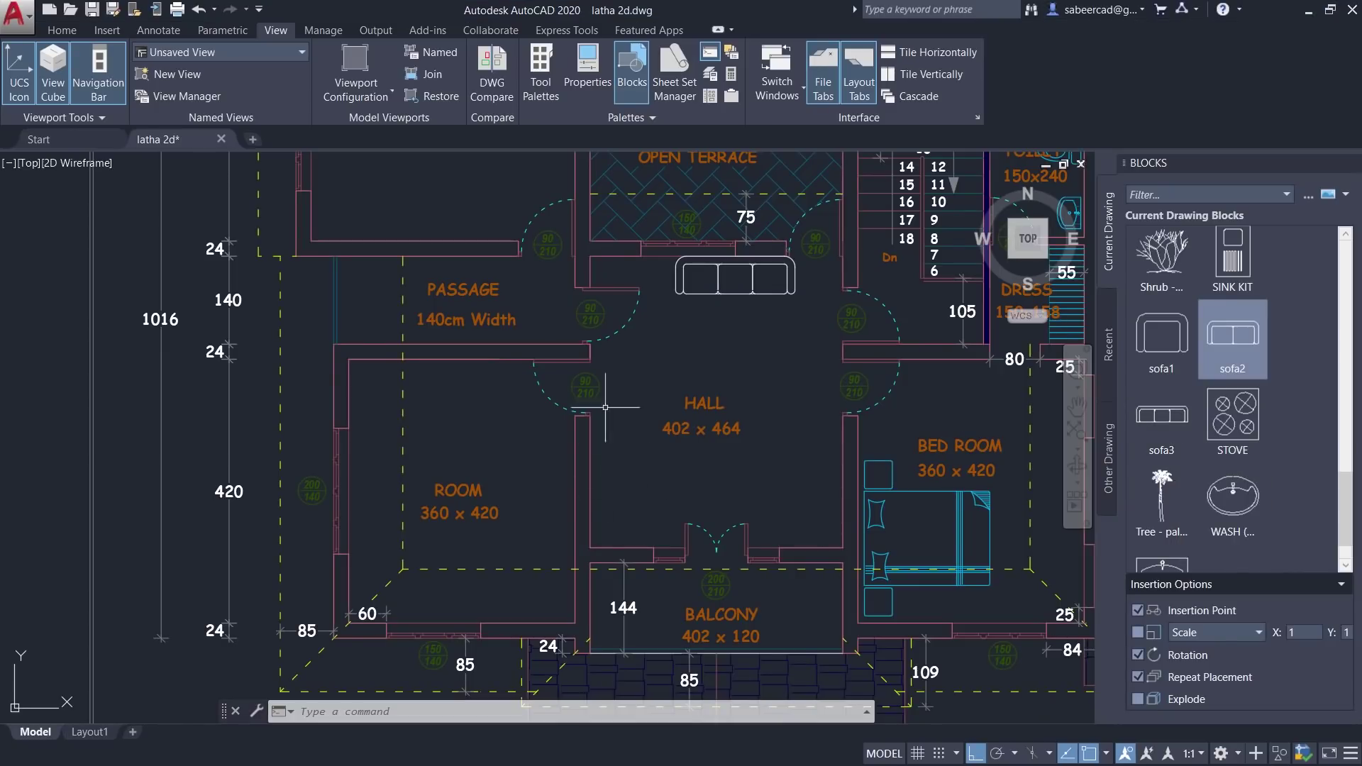
key("Escape")
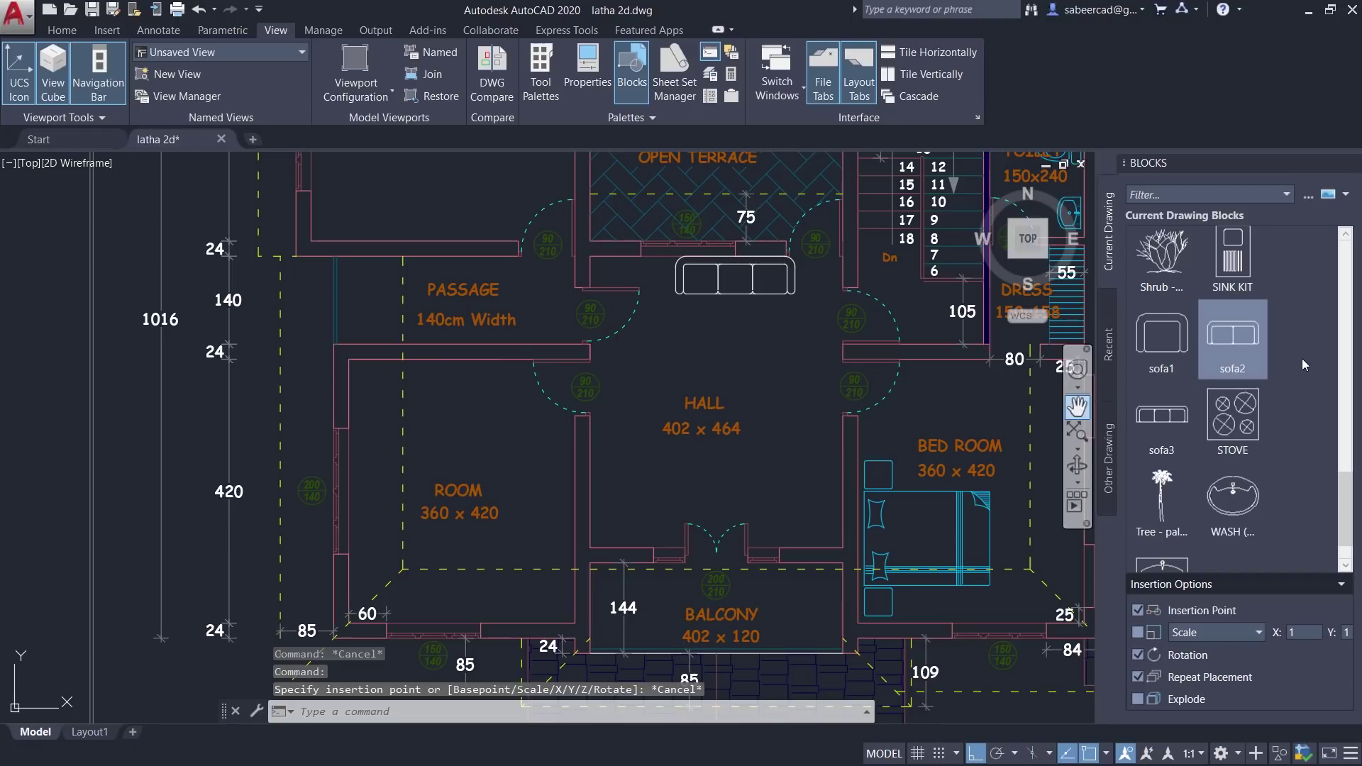
Insert two sofa2 blocks rotated 90° at the hall's side walls, then enable Scale
left_click(1242, 347)
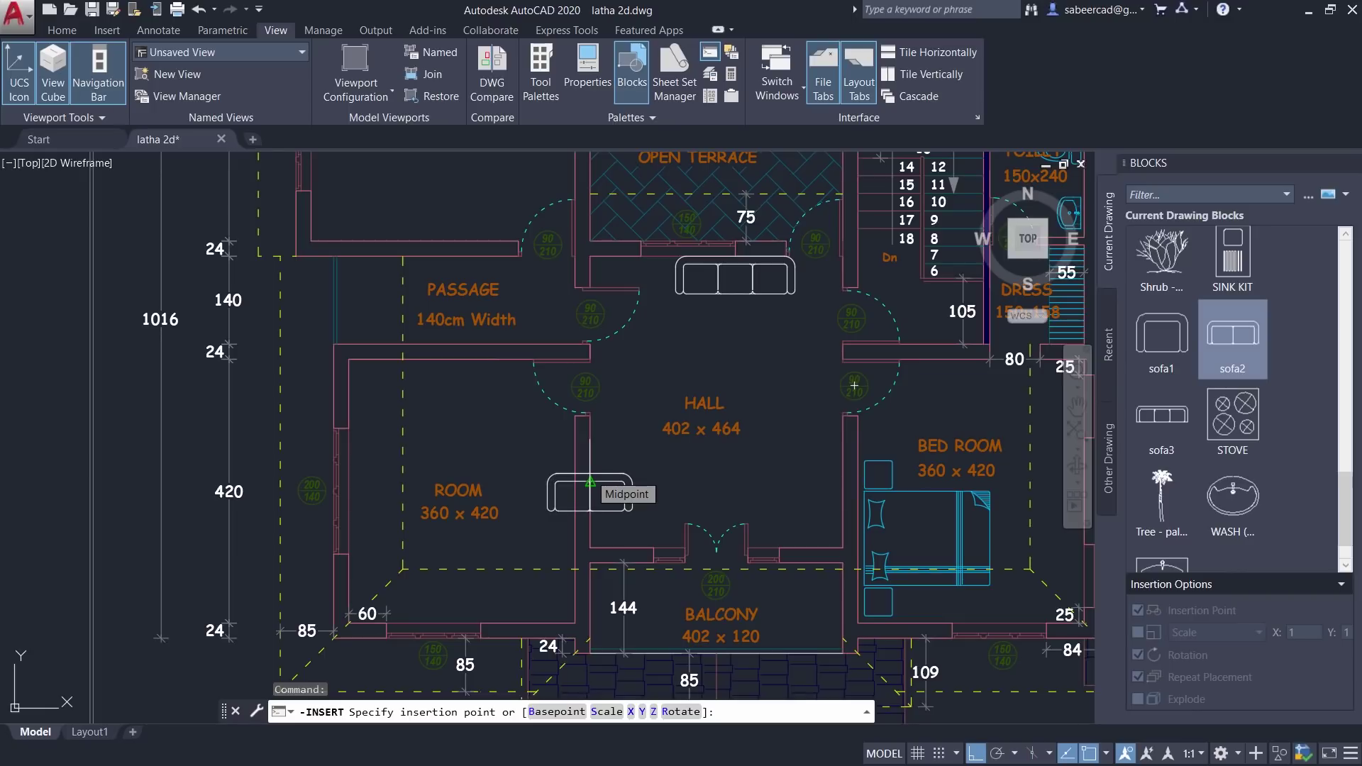
left_click(589, 483)
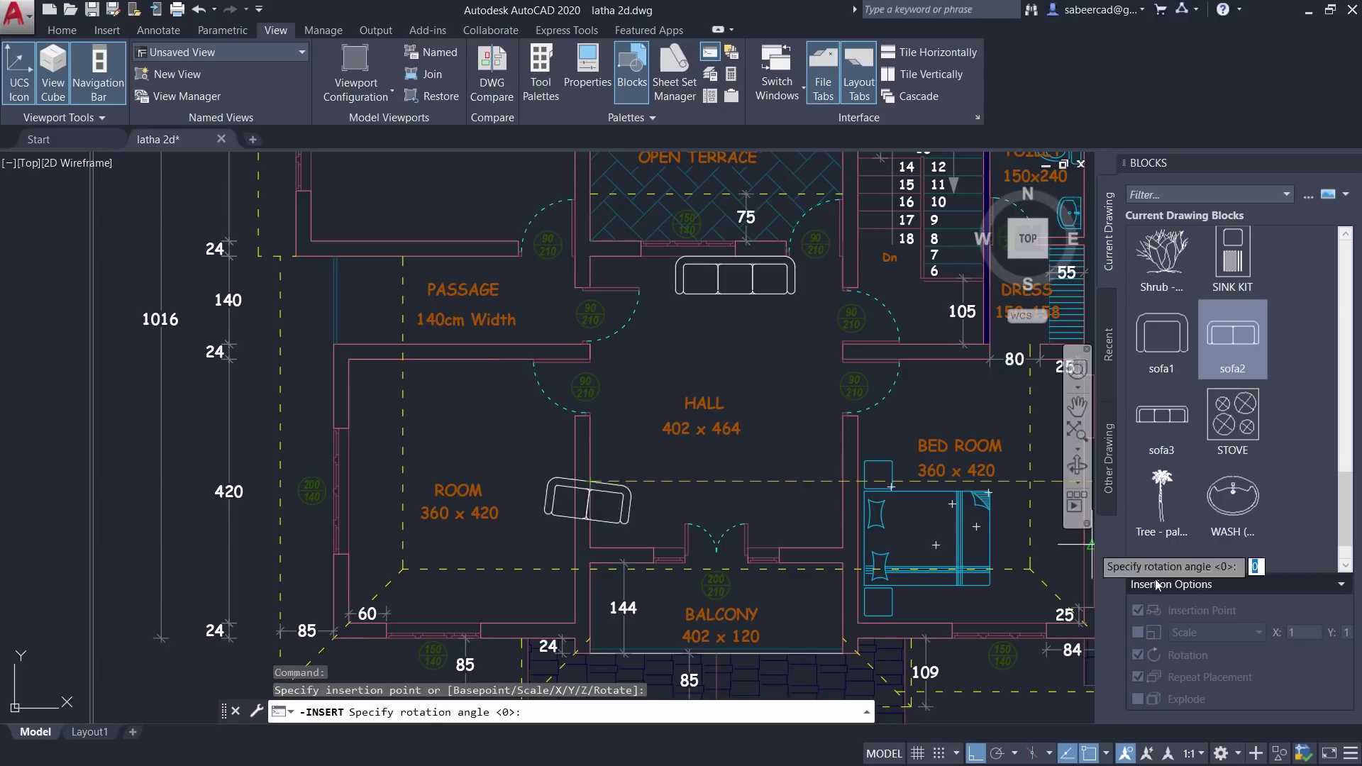
left_click(612, 418)
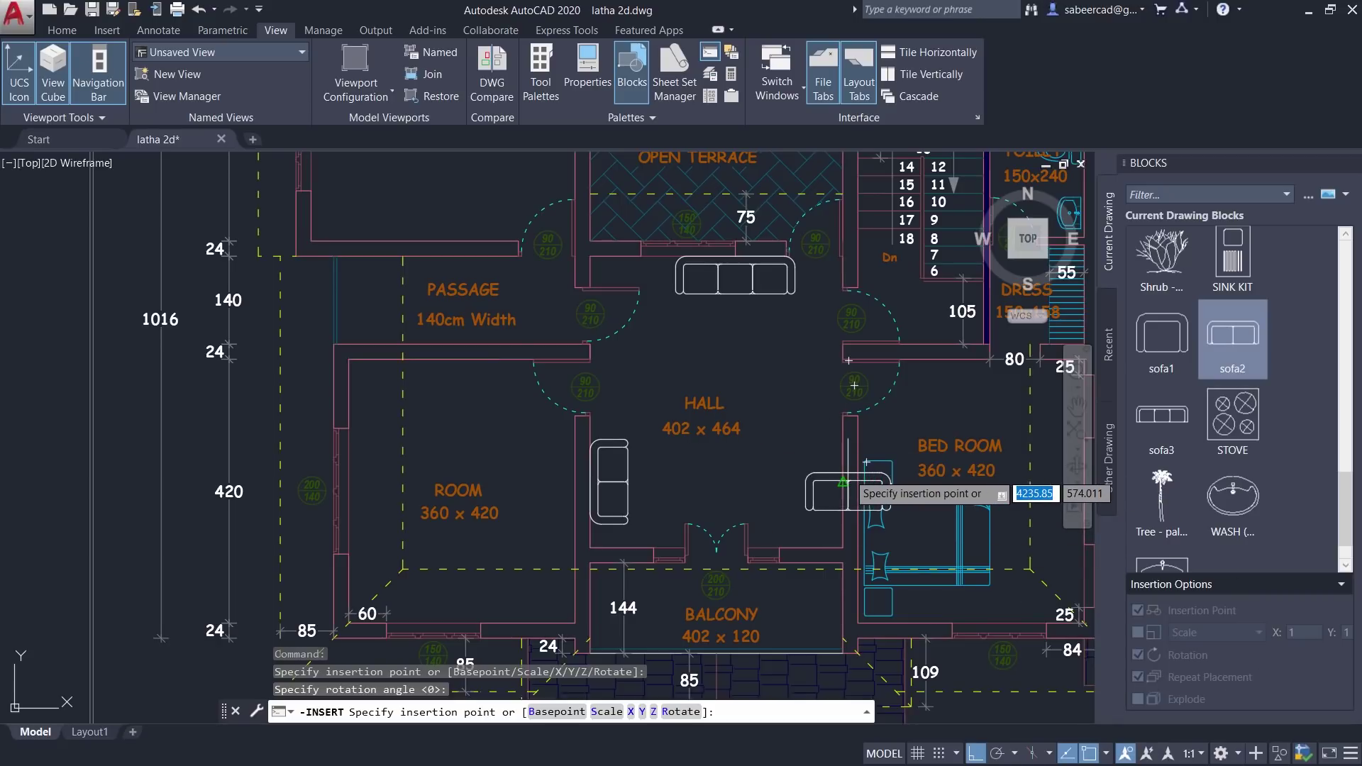
left_click(843, 482)
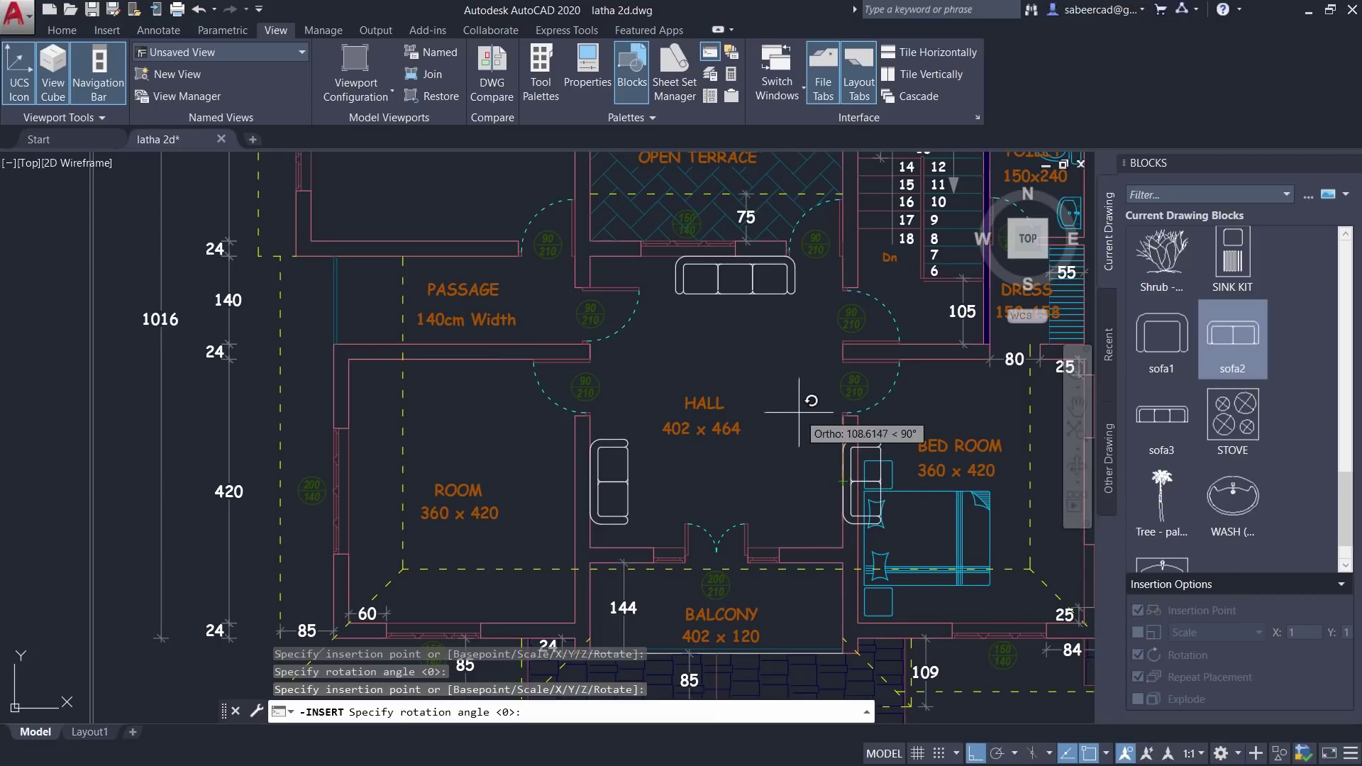
left_click(802, 545)
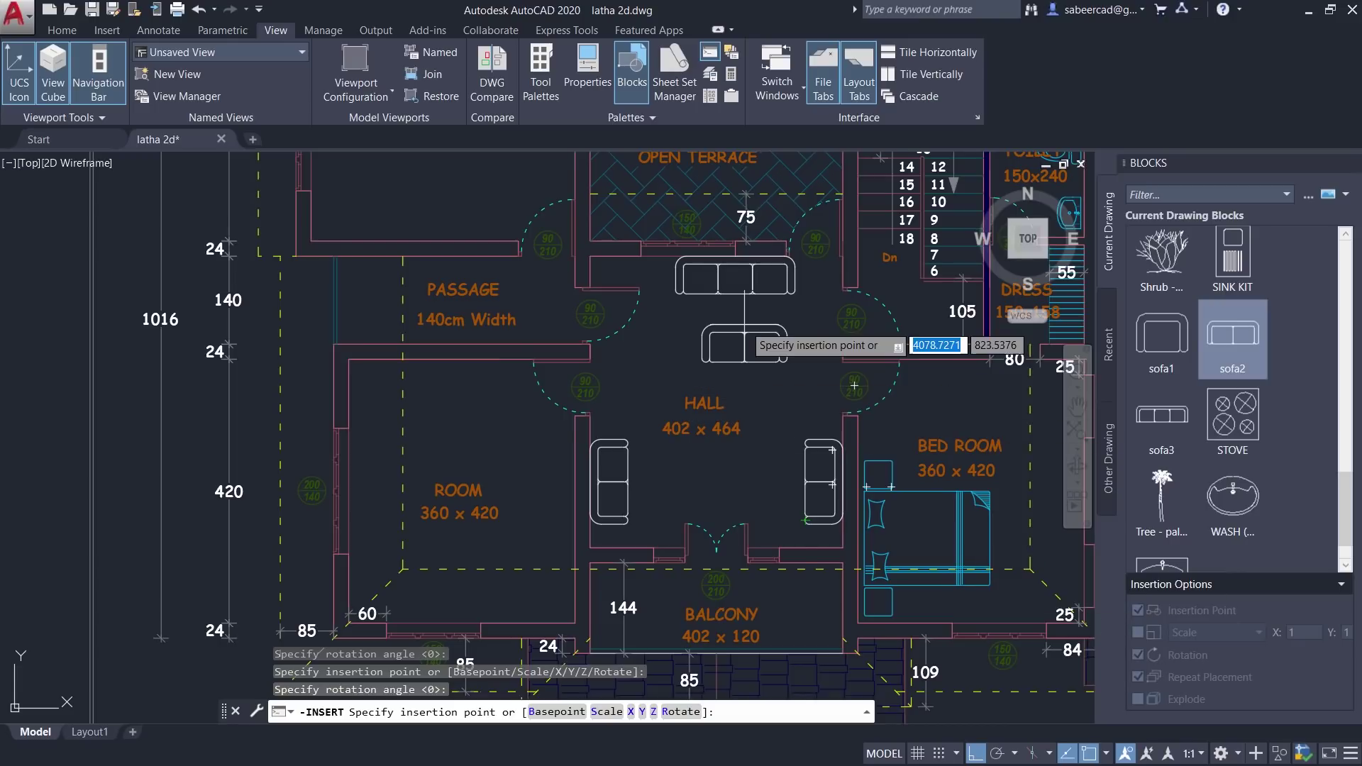
key("Escape")
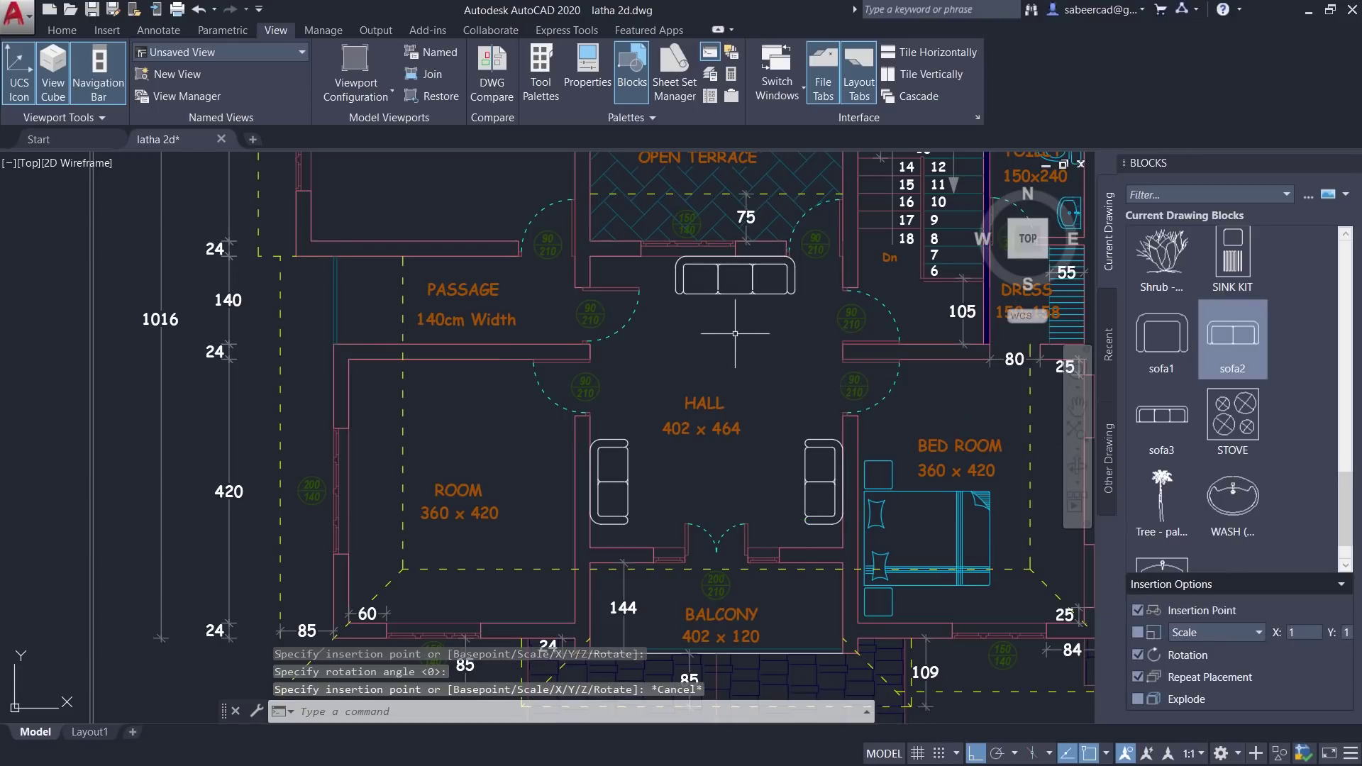
left_click(1138, 632)
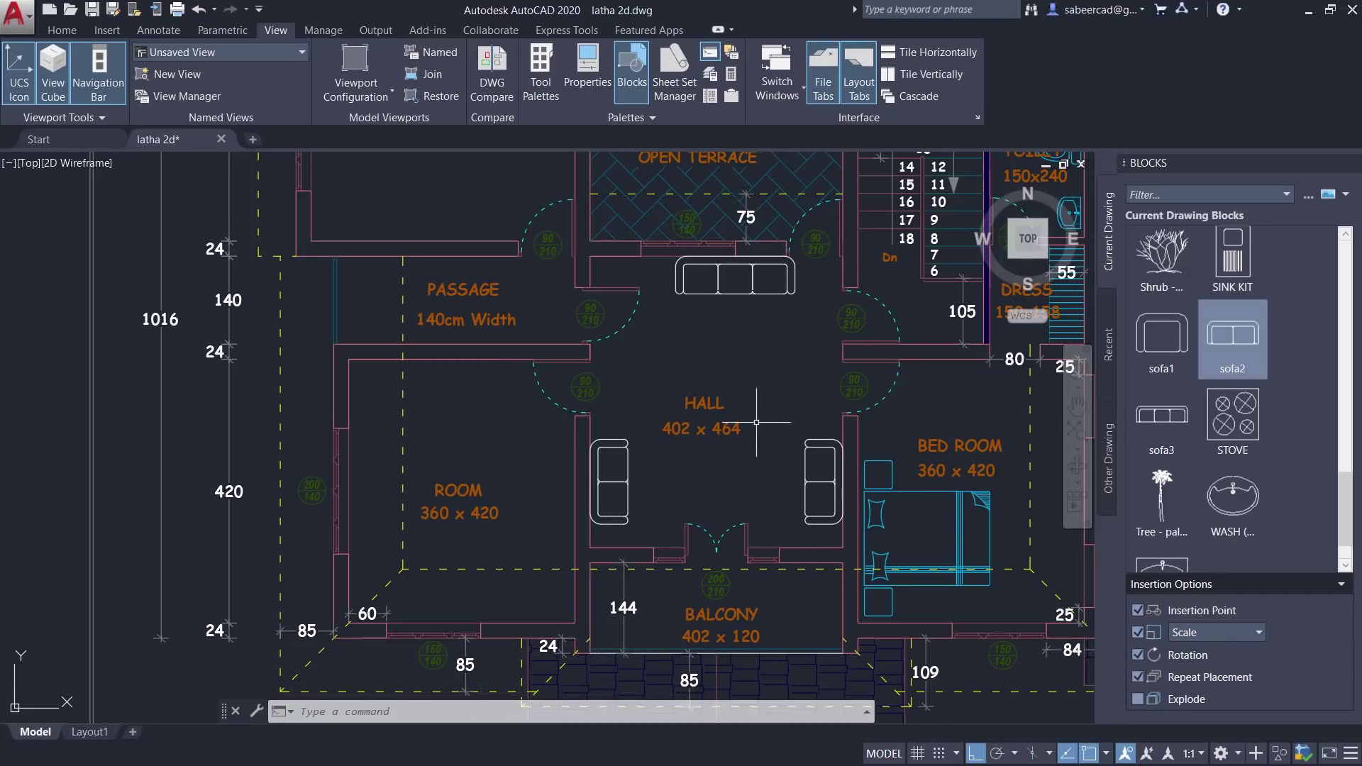
Switch the Blocks palette to Recent, then to Other Drawing showing PROJECT LATEST 22ED (1).dwg
left_click(1109, 348)
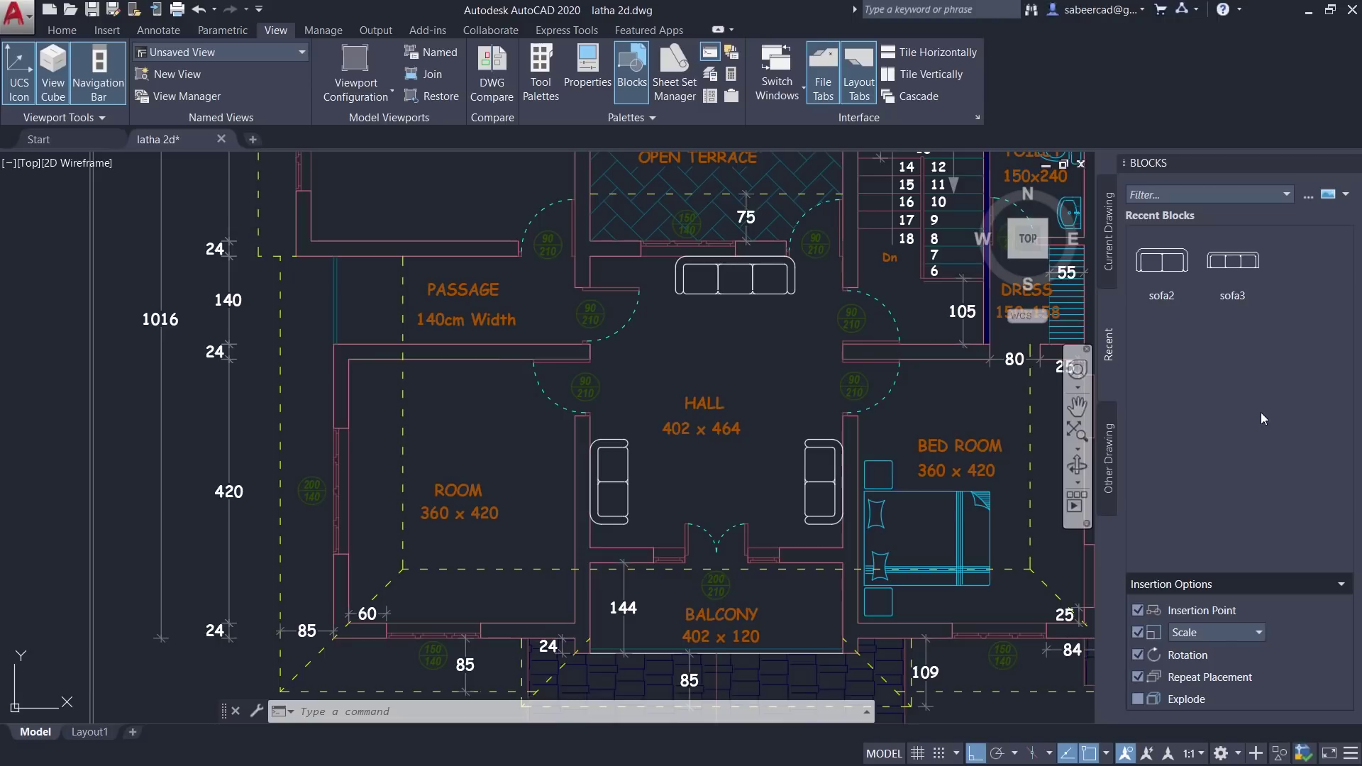
left_click(1111, 479)
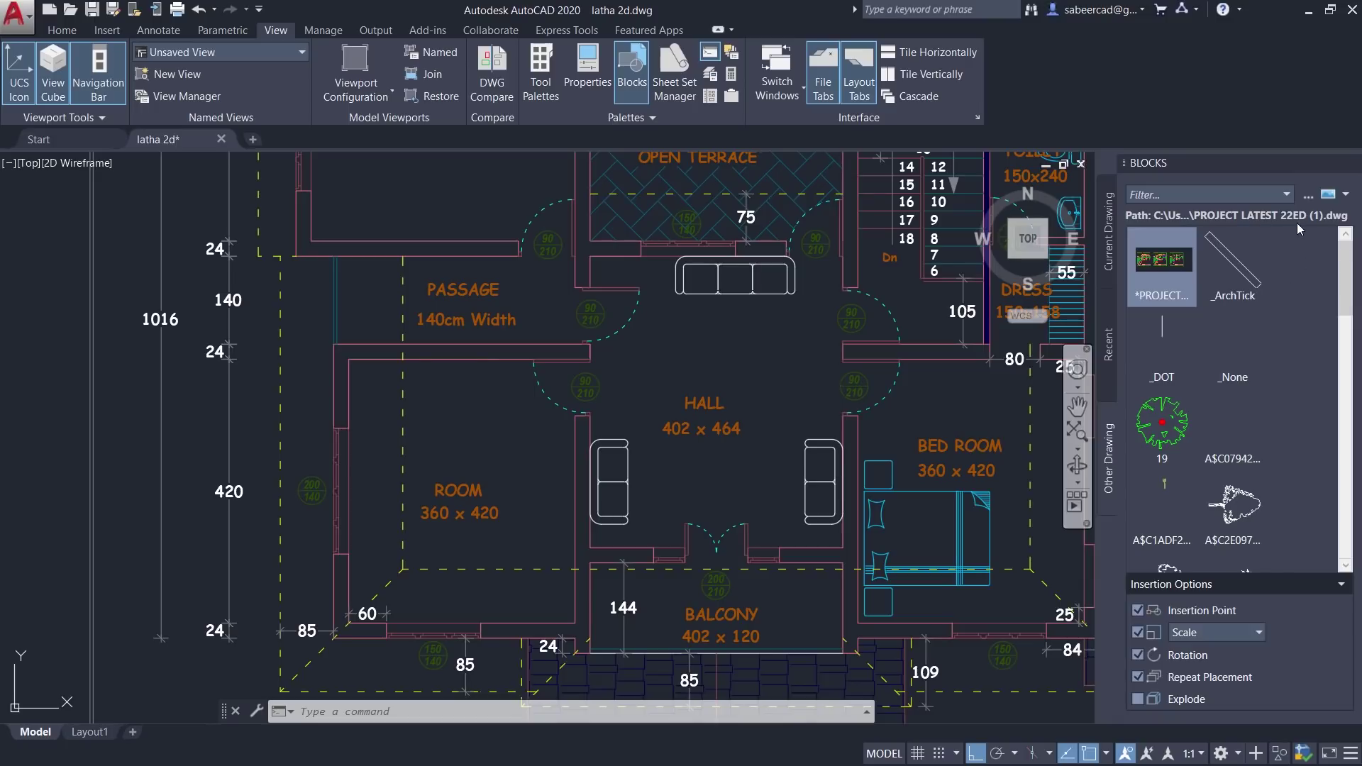
Load ELEV1.dwg from the Desktop as the Blocks palette's source drawing
left_click(1307, 200)
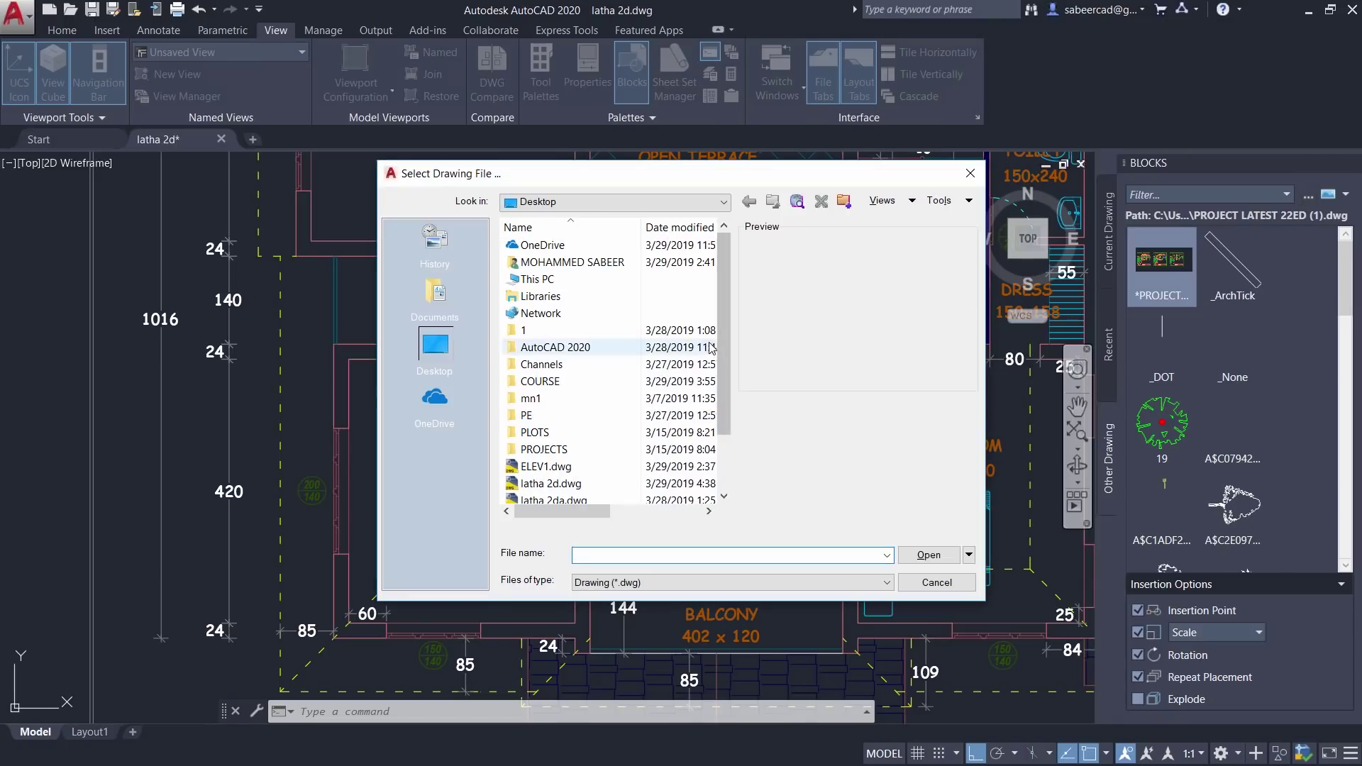
left_click(547, 416)
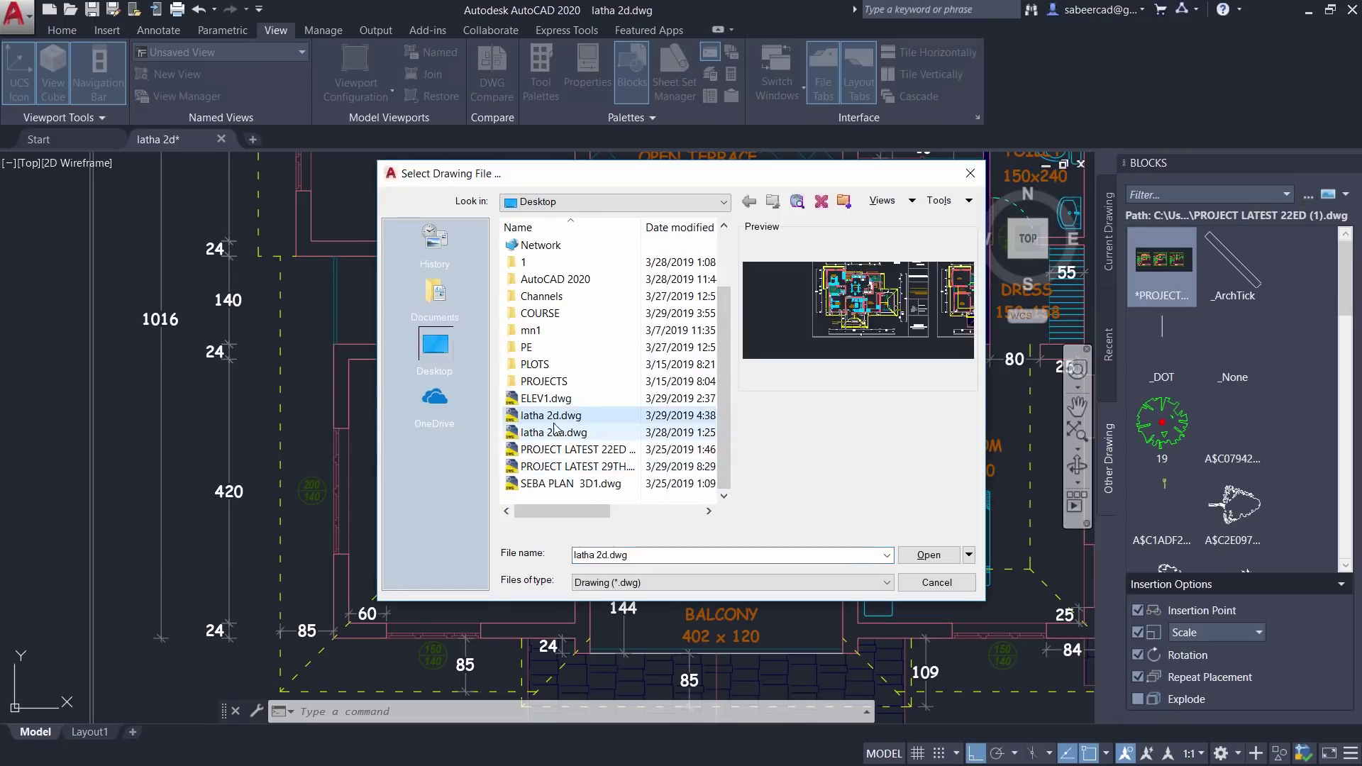
left_click(546, 398)
left_click(929, 555)
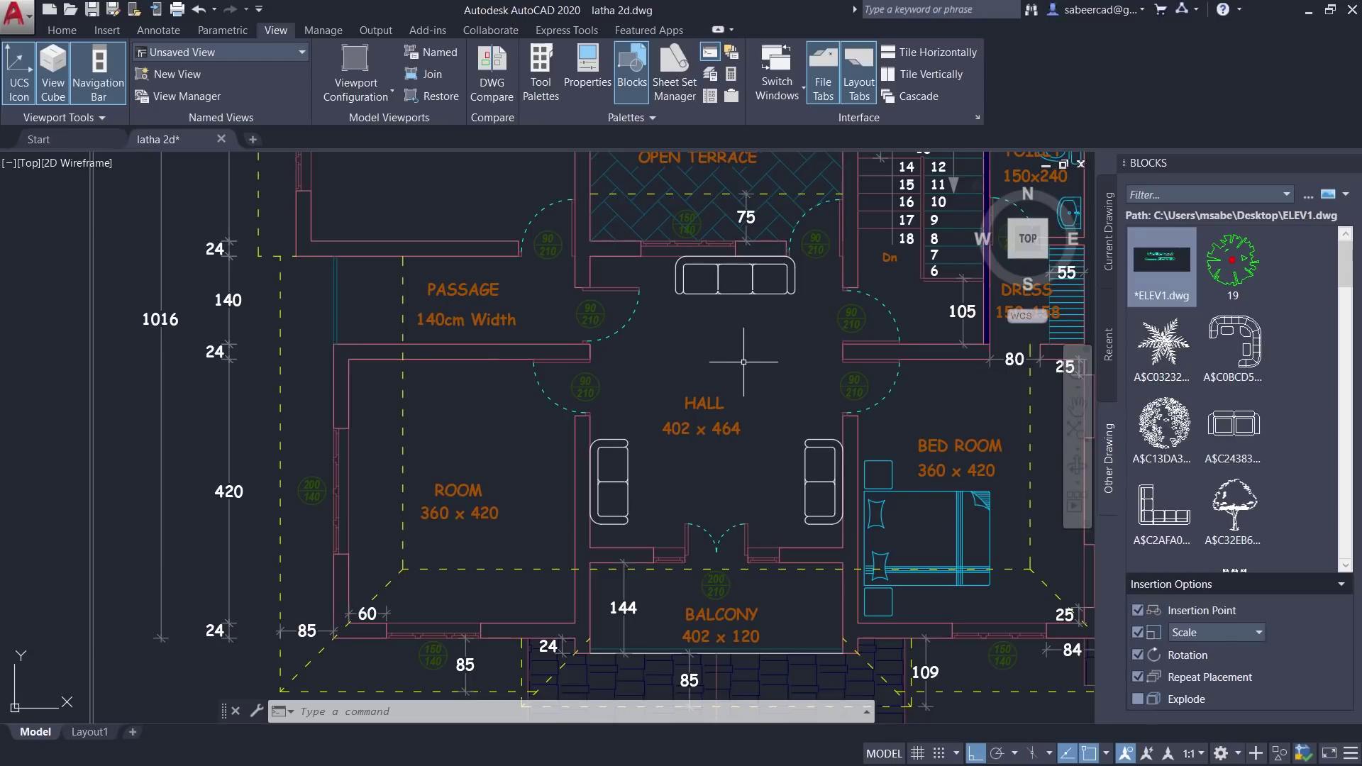
left_click(254, 139)
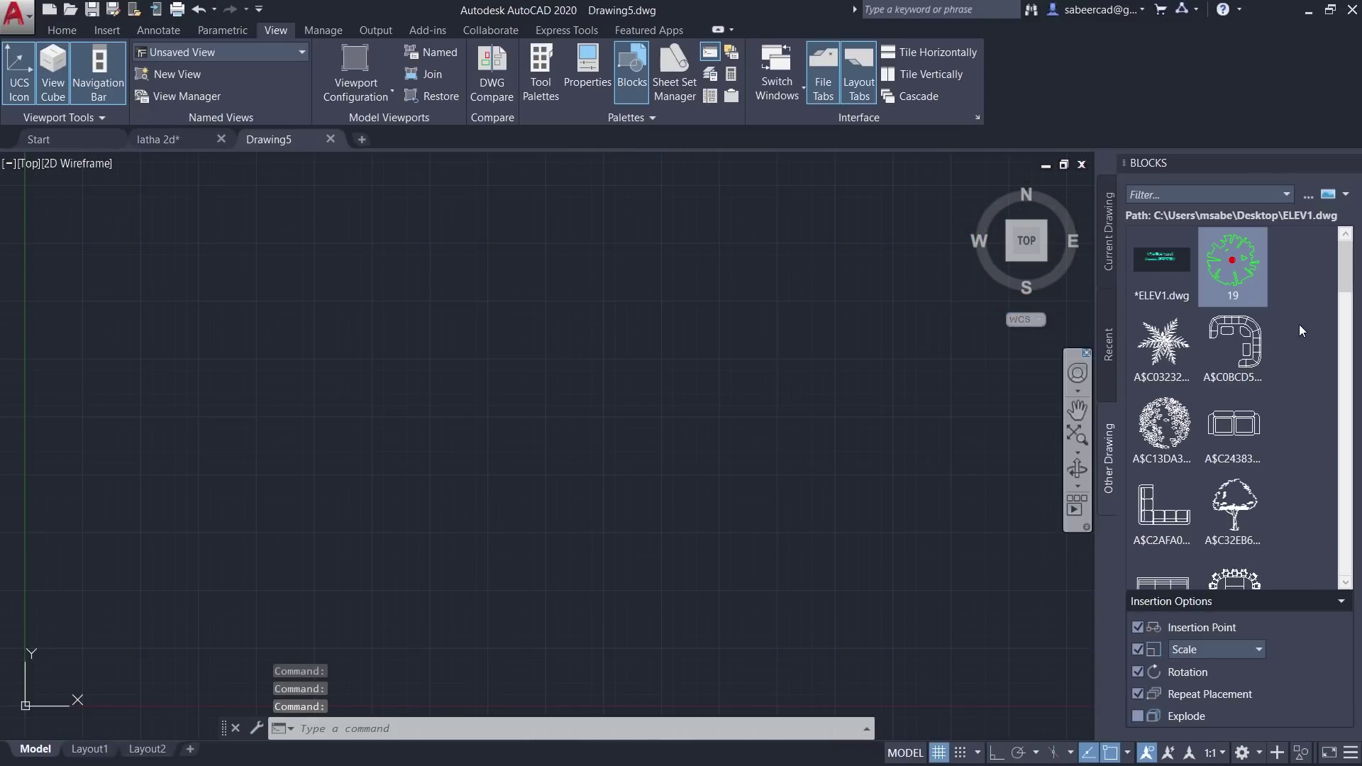
Drag block 19 from ELEV1.dwg into Drawing5 and zoom out
left_click_drag(1233, 263, 618, 387)
scroll(554, 383, "down", 10)
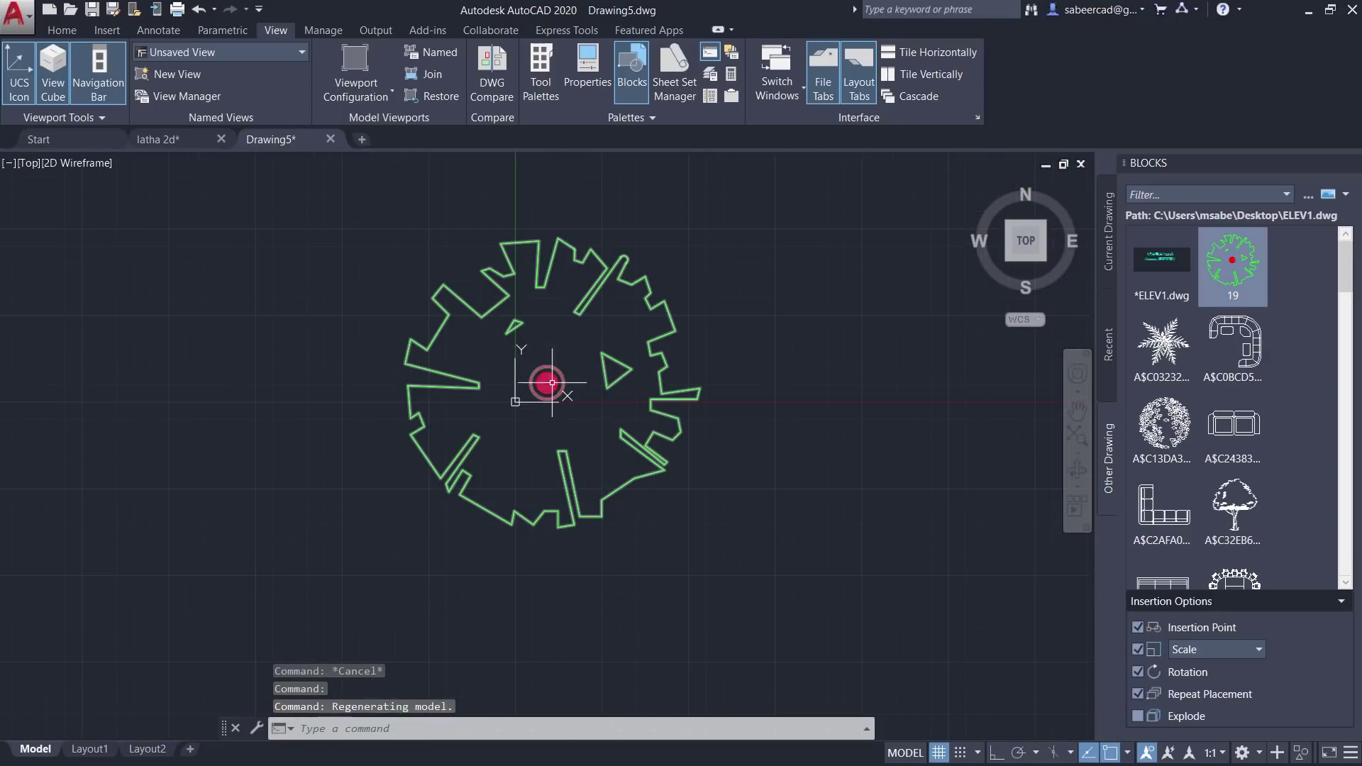
scroll(572, 395, "down", 3)
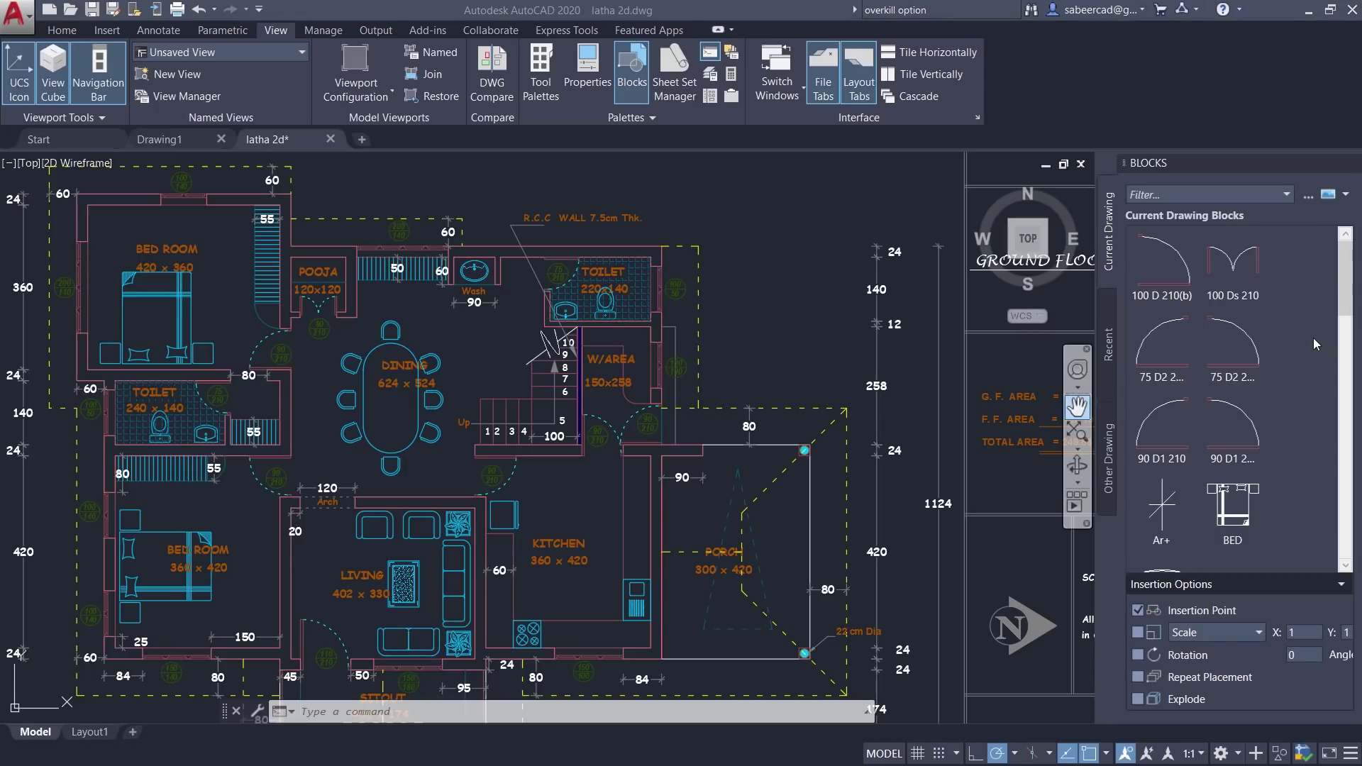
Try the block name filters *, BED and DOOR* in the Blocks palette
left_click(1157, 195)
type("*")
key("Return")
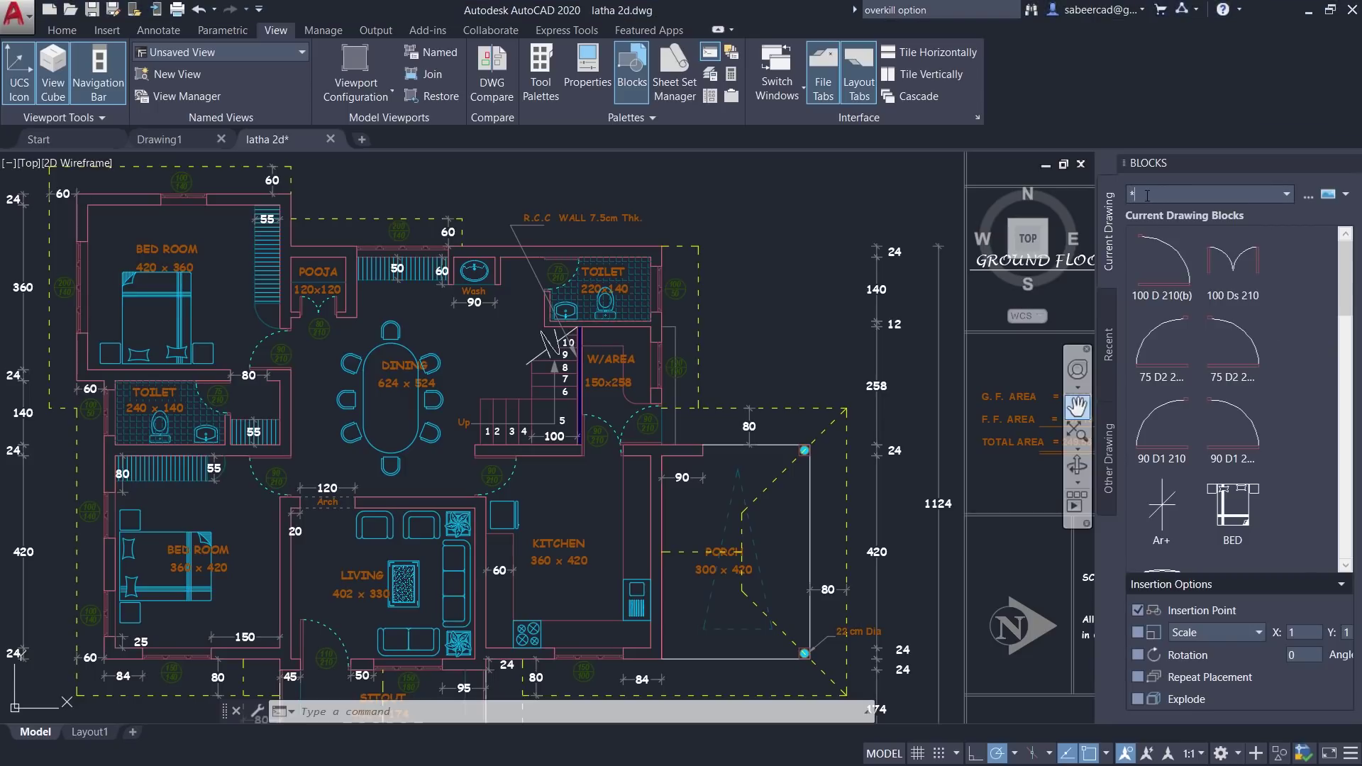
key("BackSpace")
type("BED")
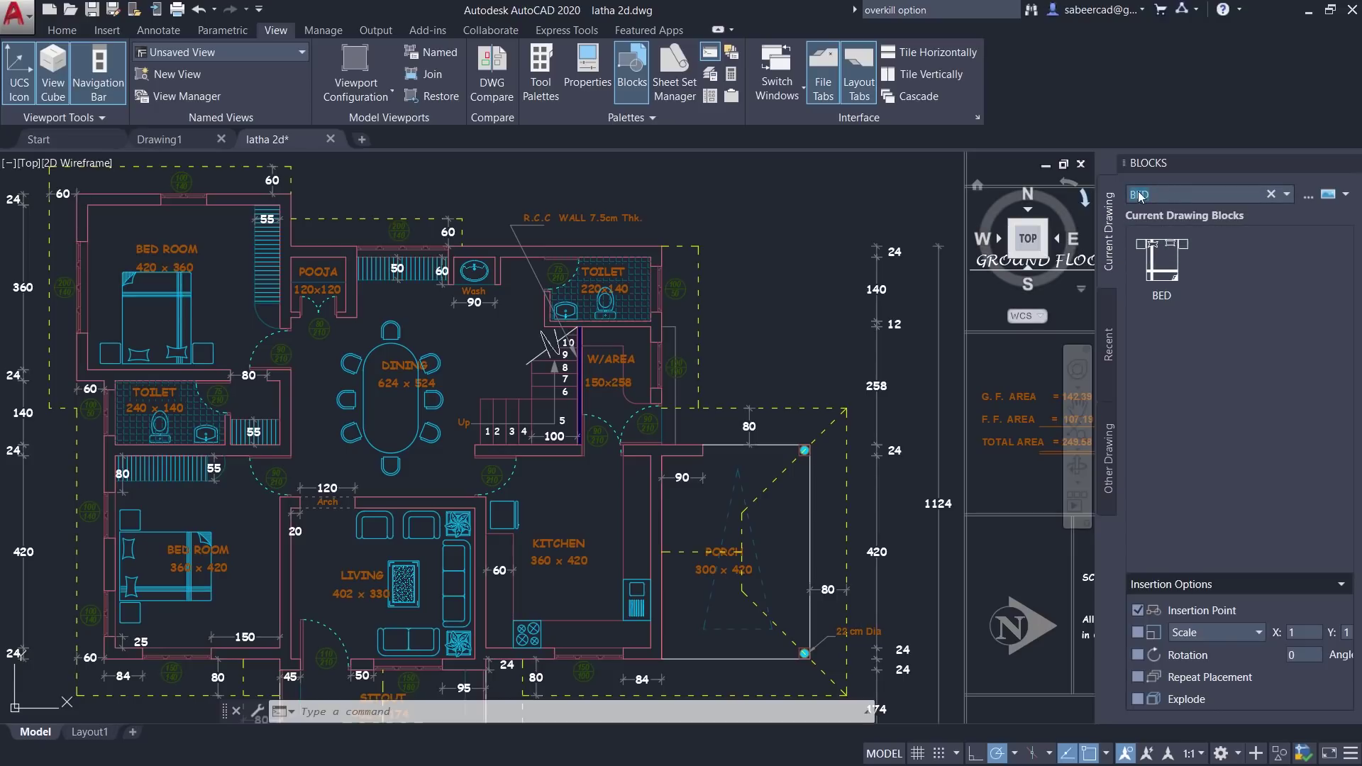
type("DOO")
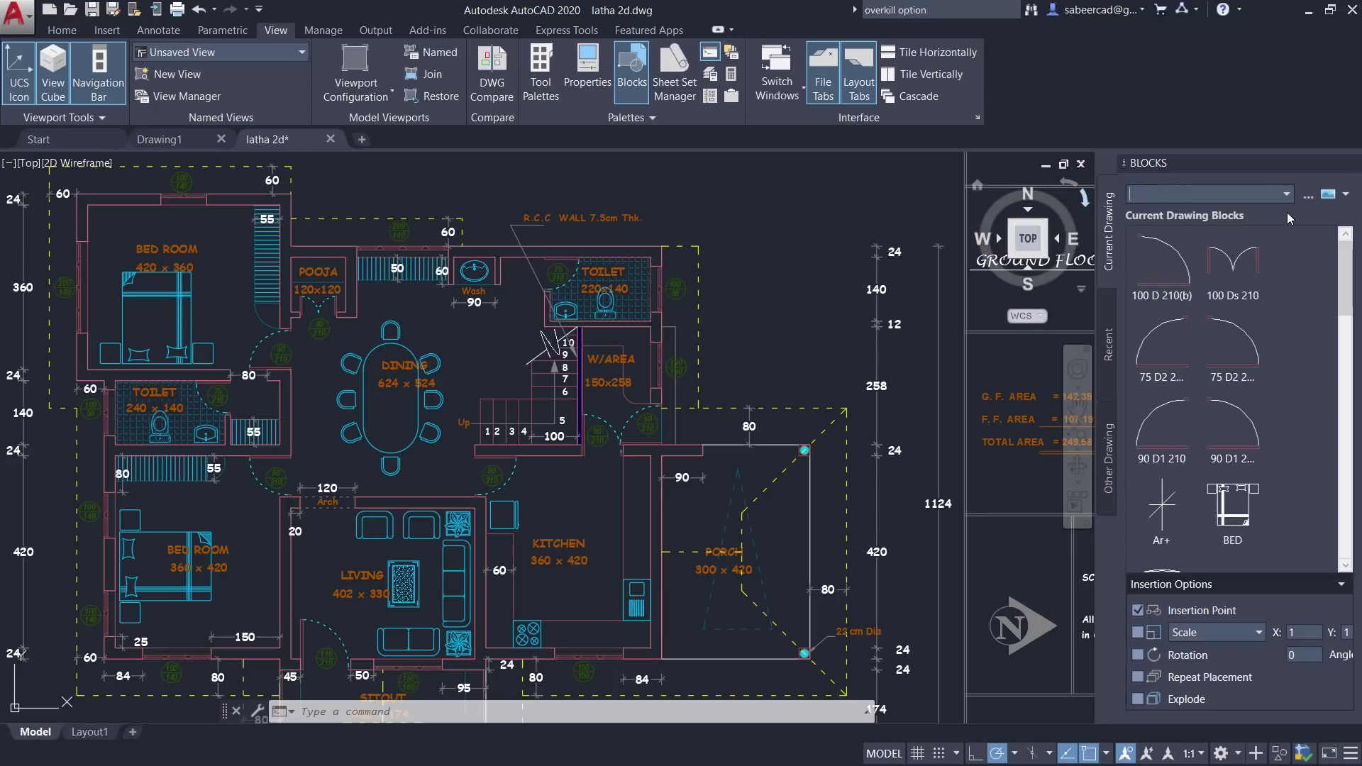
type("R")
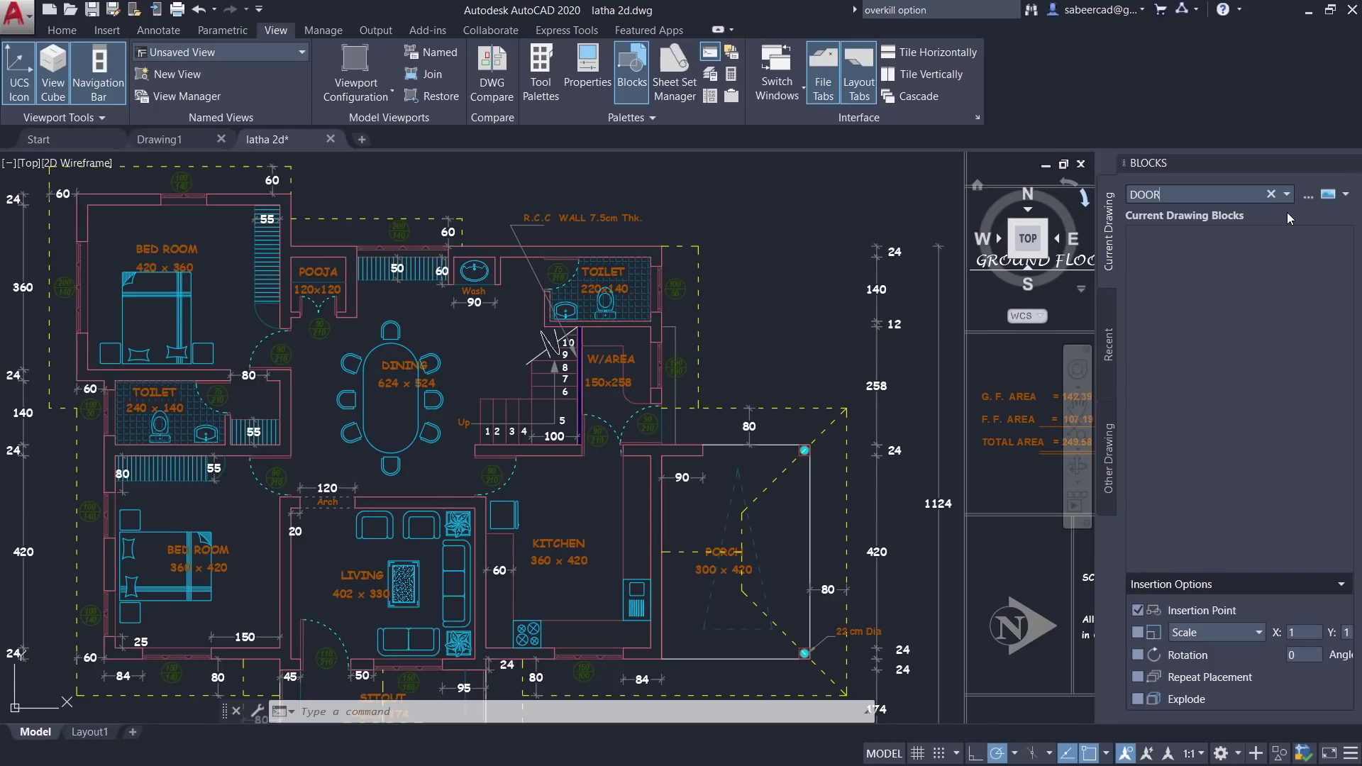
type("*")
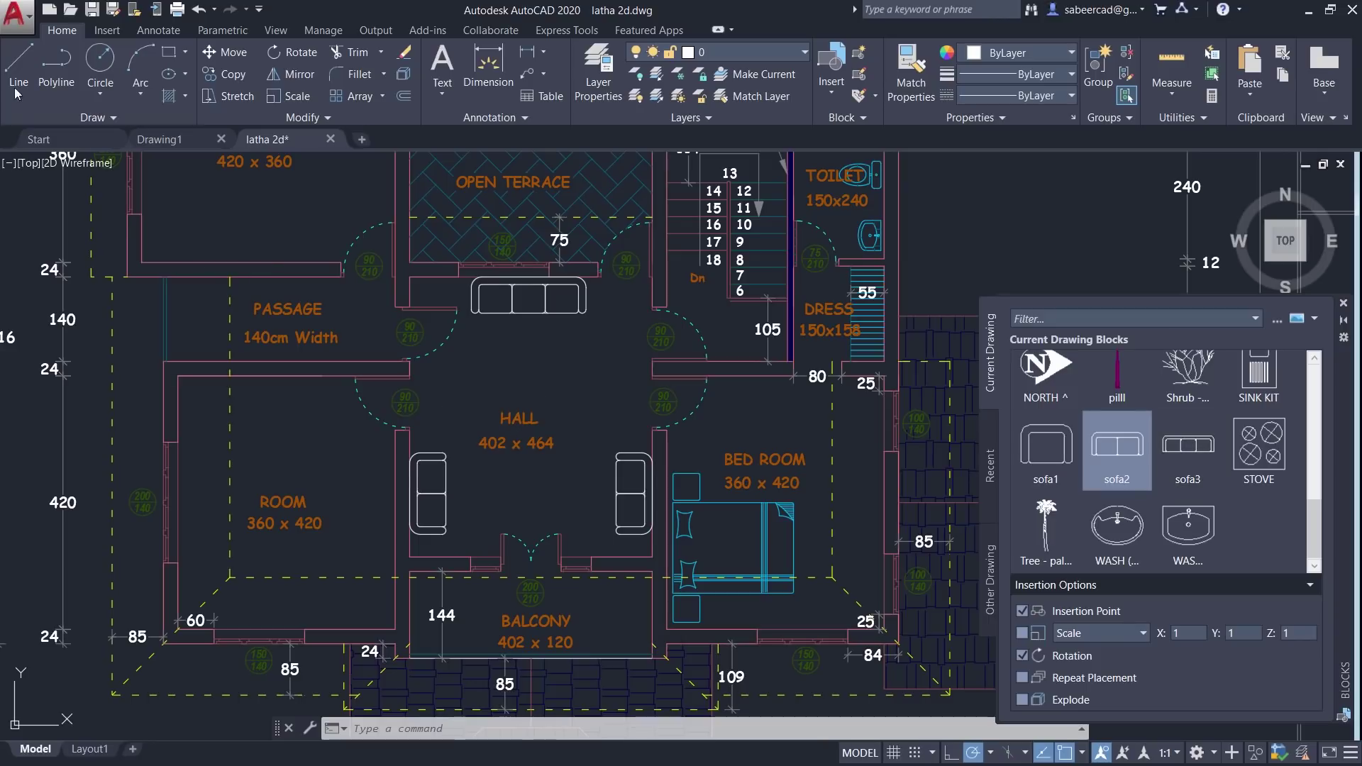
Start DWG Compare from the Collaborate tab against the saved latha 2d.dwg
left_click(14, 21)
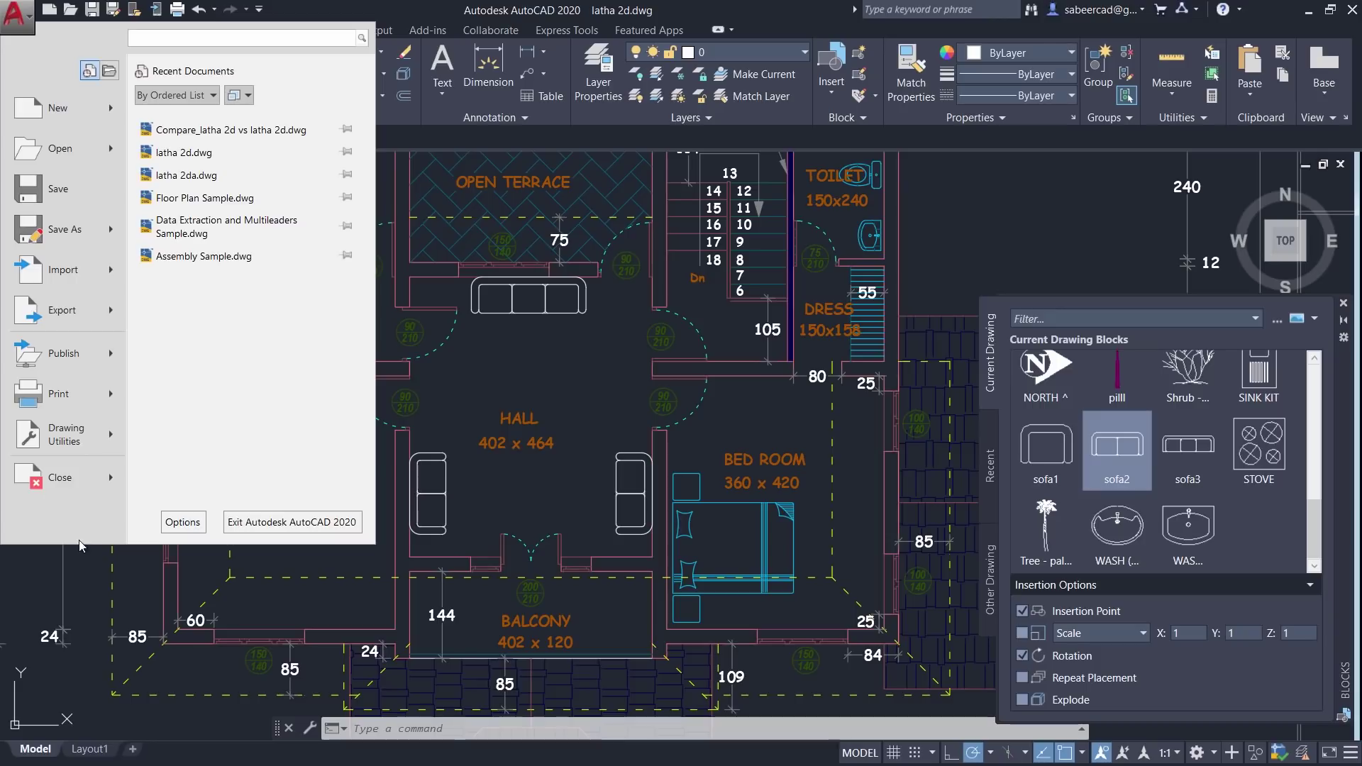
mouse_move(85, 436)
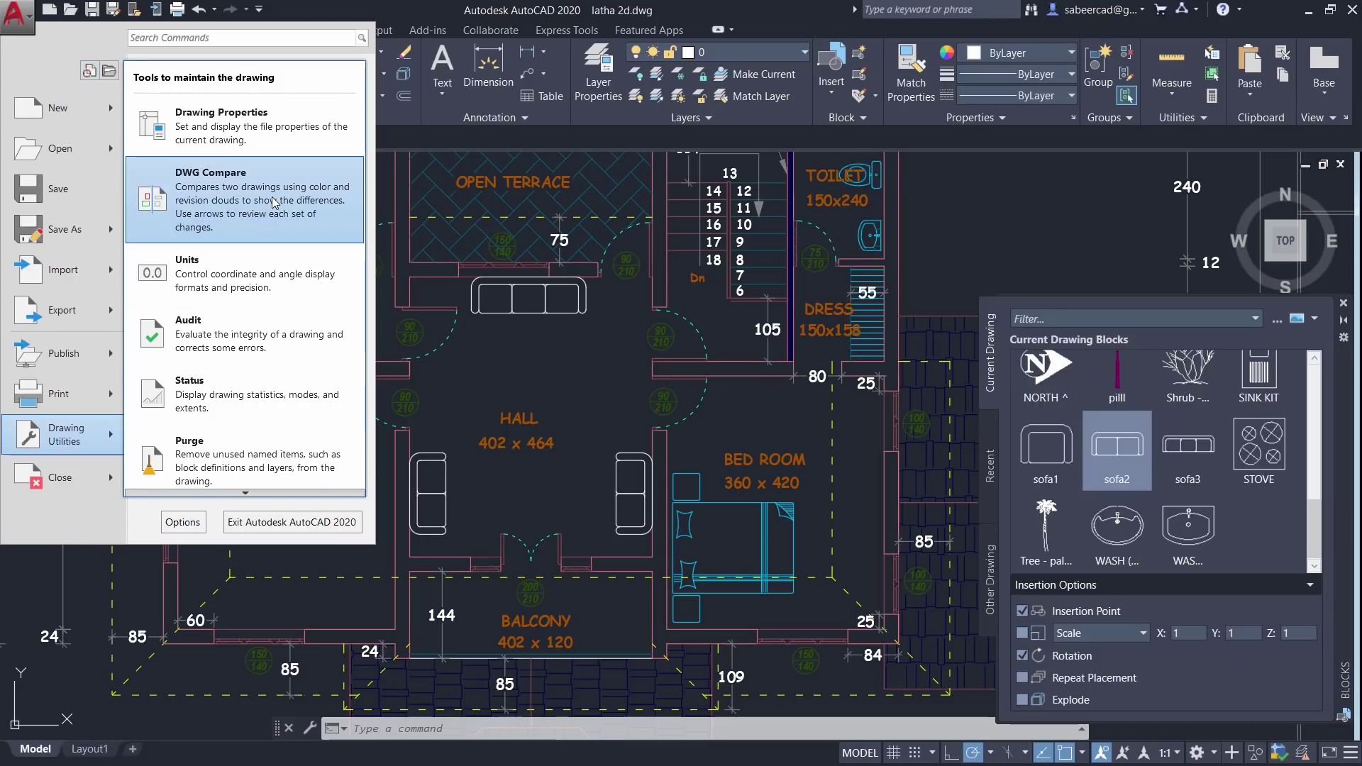
left_click(721, 153)
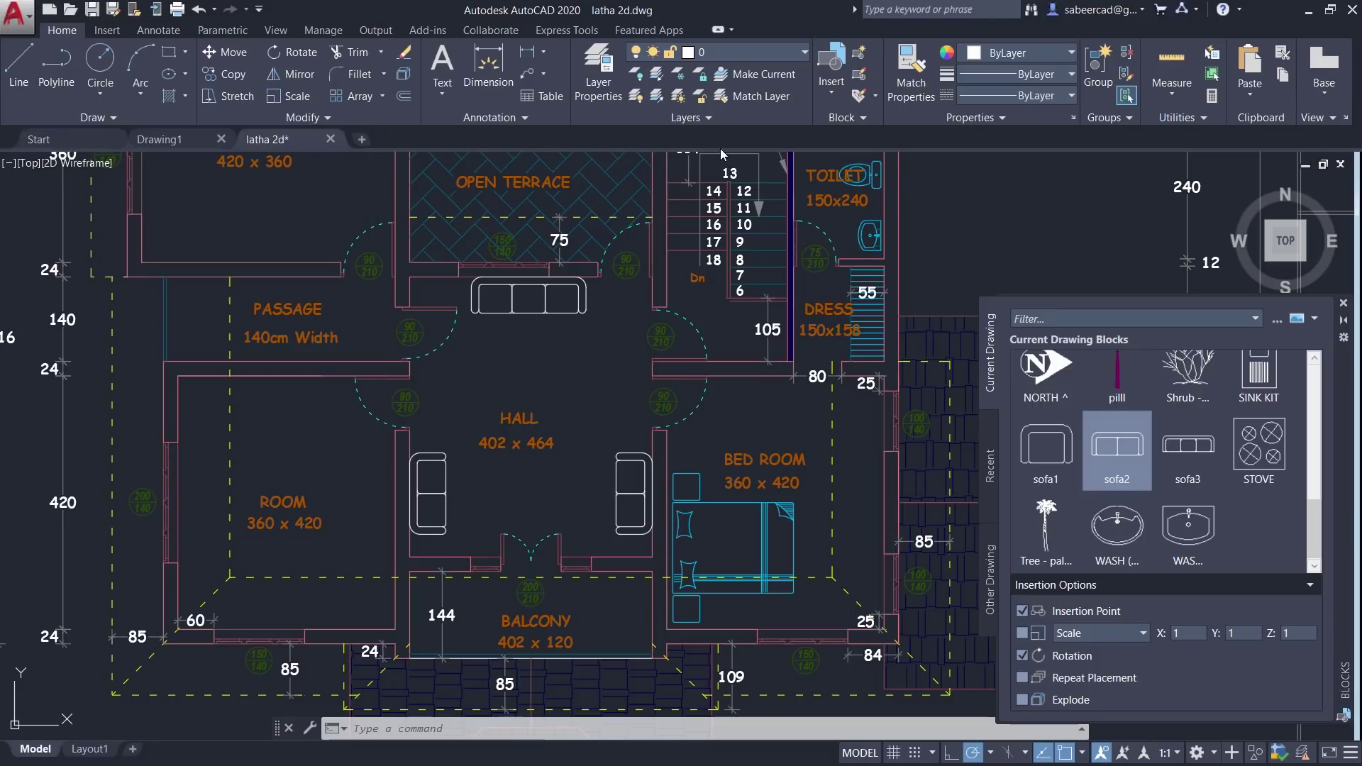
left_click(490, 29)
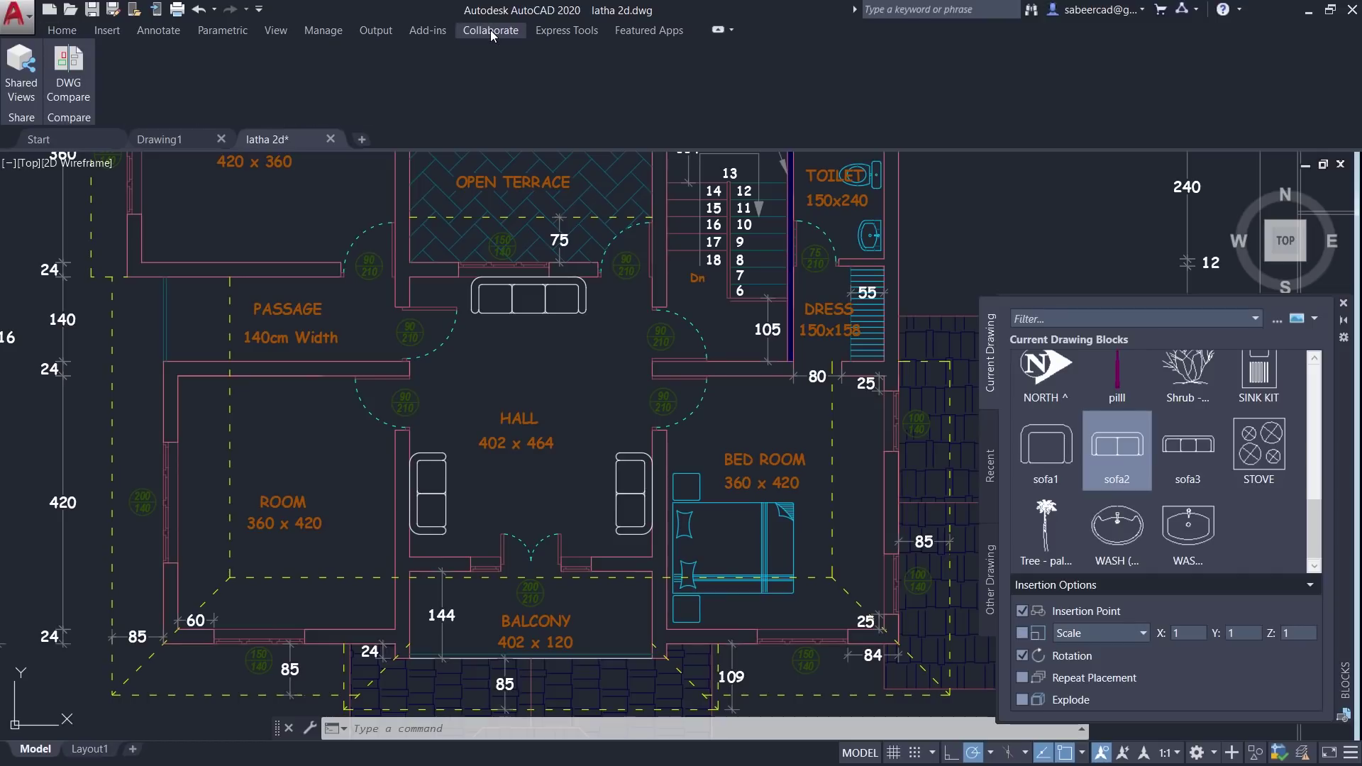
left_click(62, 100)
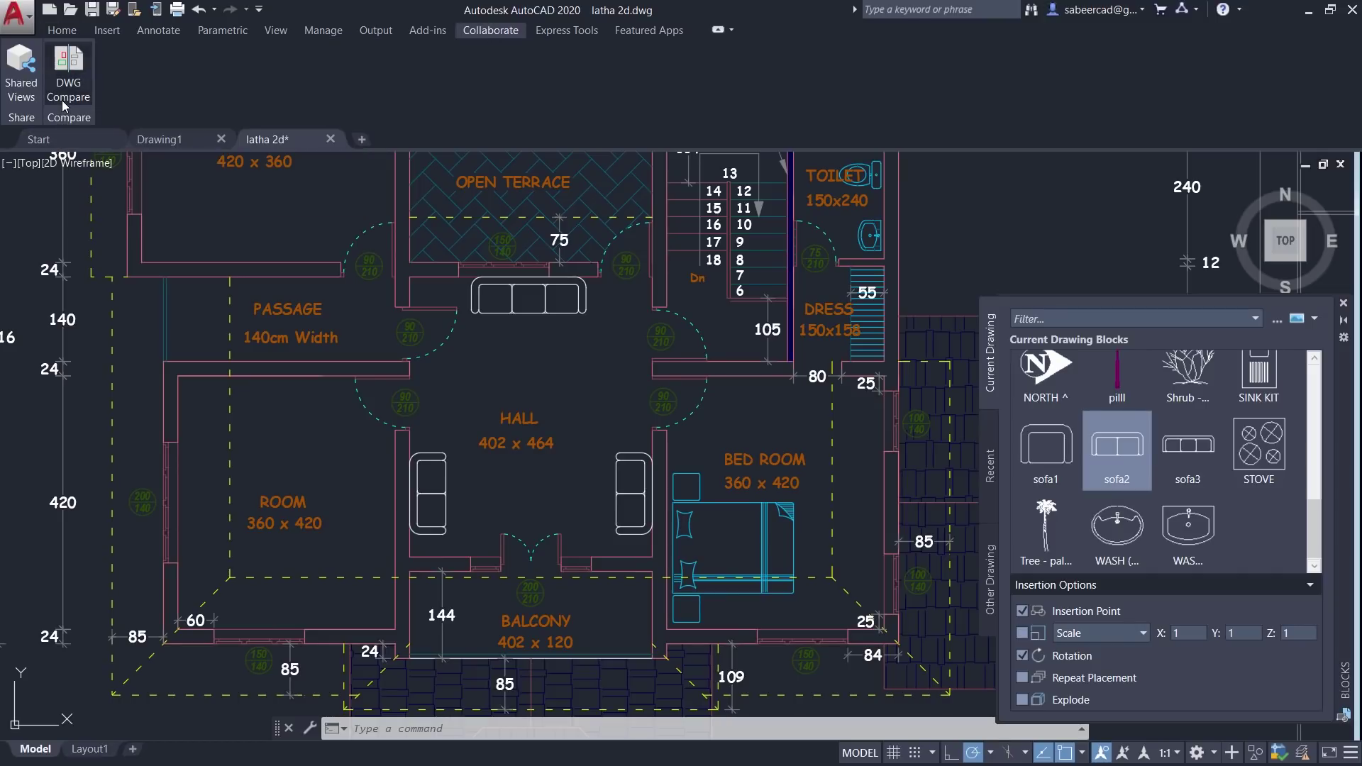
left_click(565, 416)
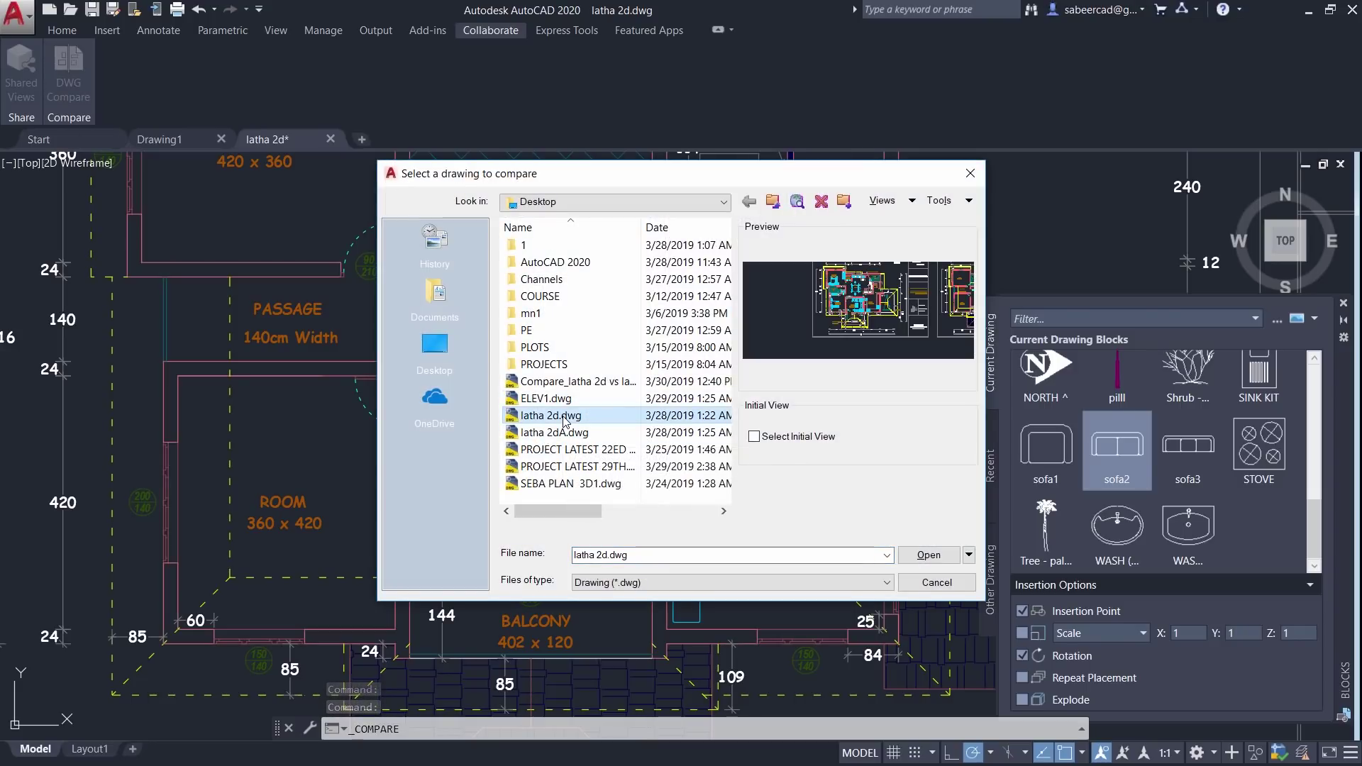
left_click(947, 557)
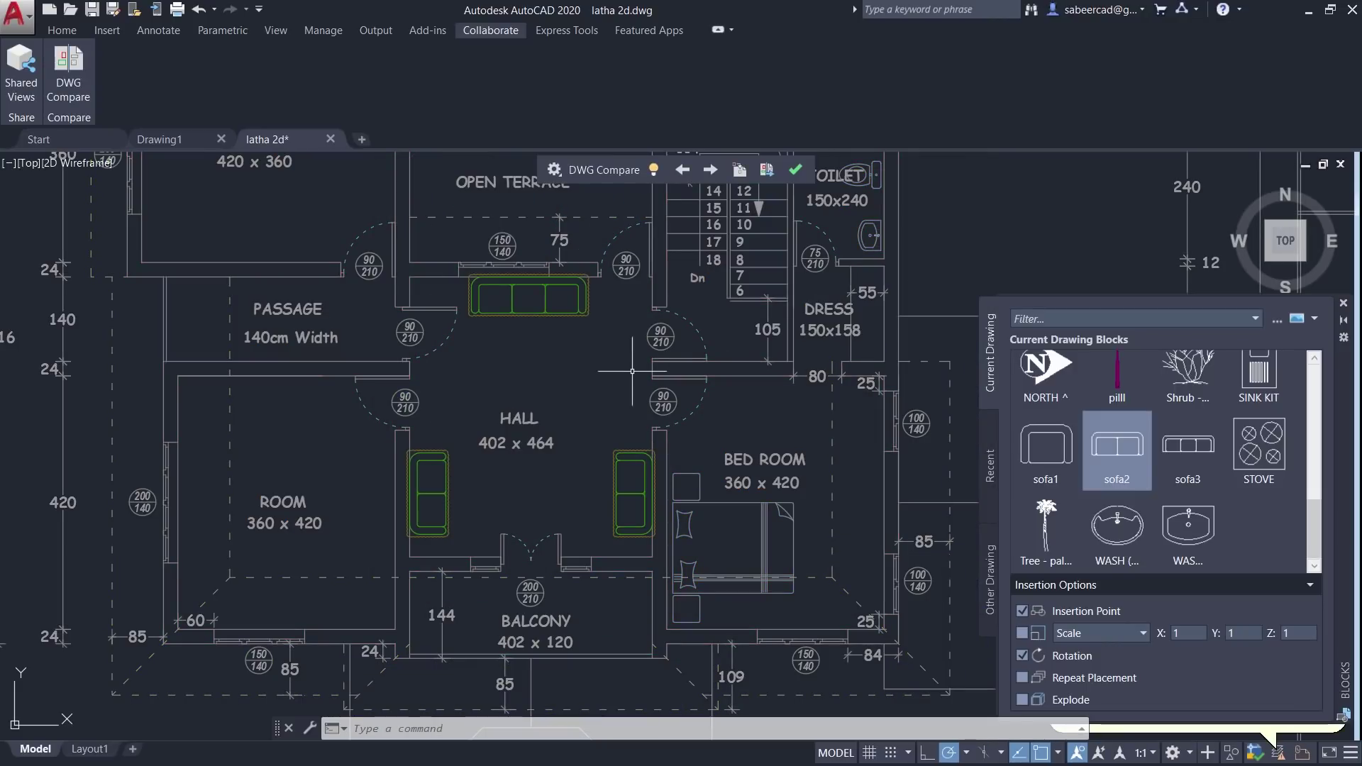
Step forward through the detected sofa changes, then back one
scroll(365, 353, "up", 6)
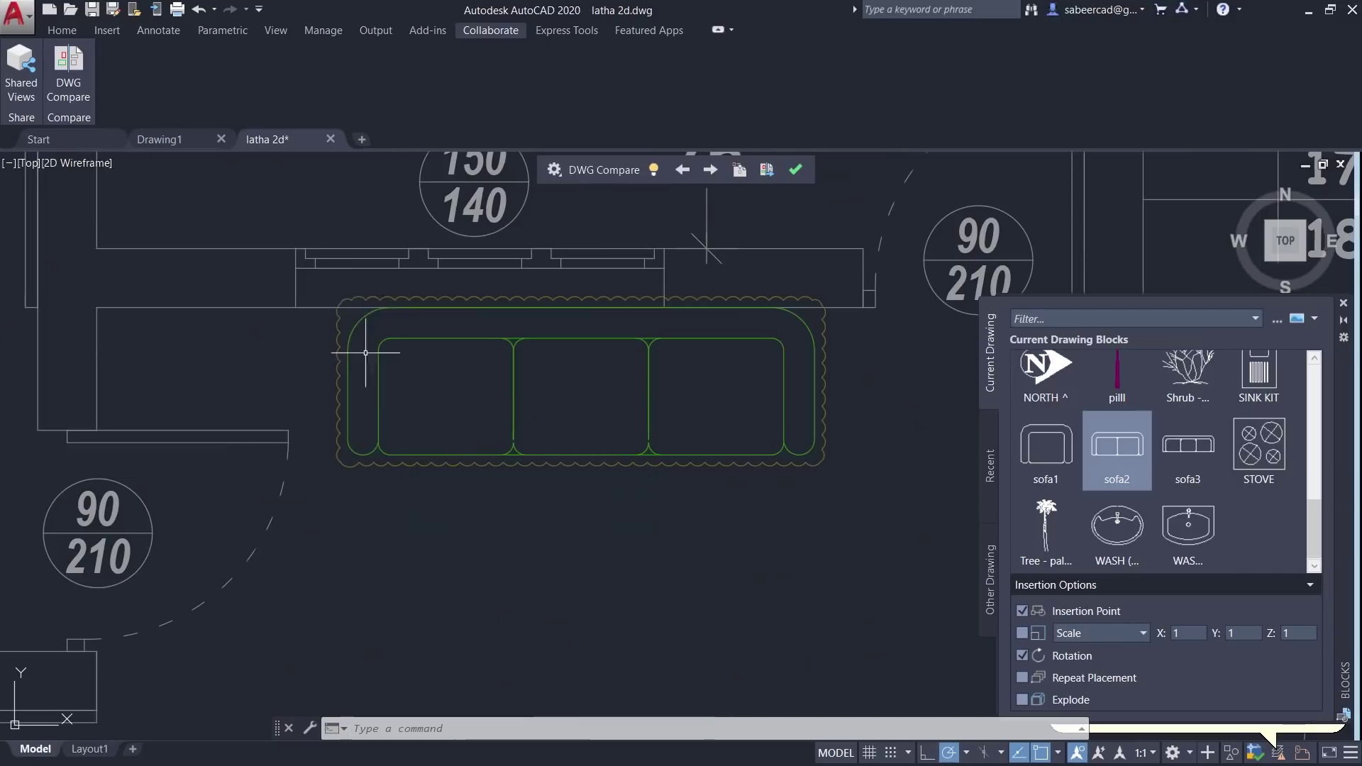
scroll(458, 327, "down", 6)
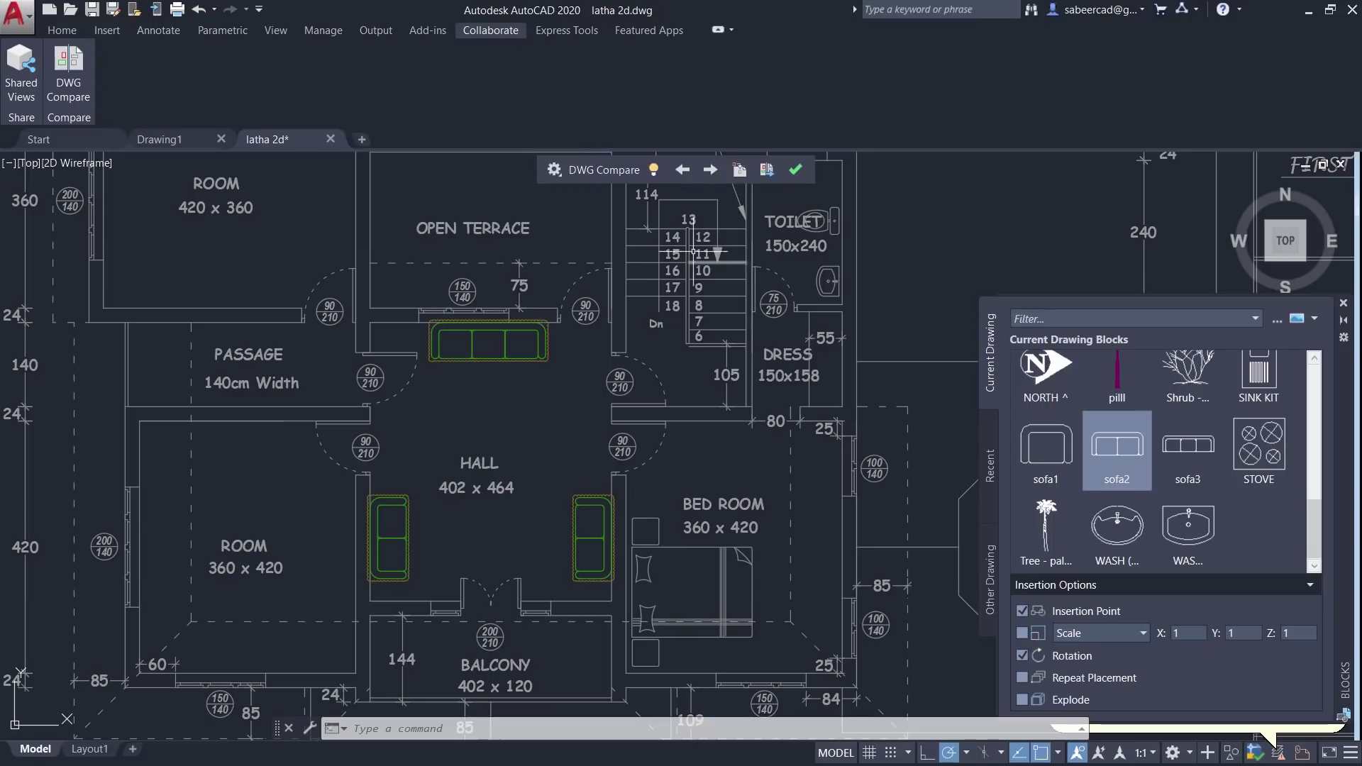
left_click(715, 173)
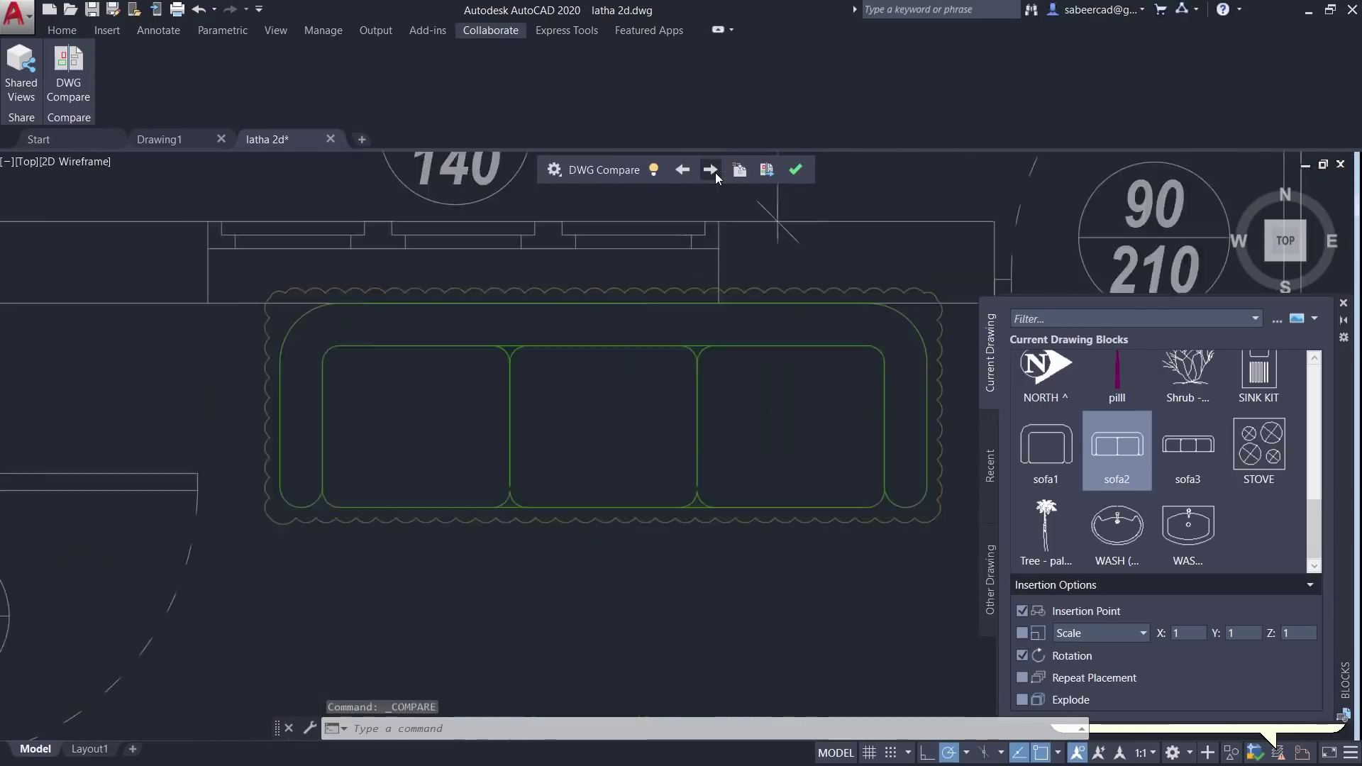
left_click(715, 173)
left_click(715, 173)
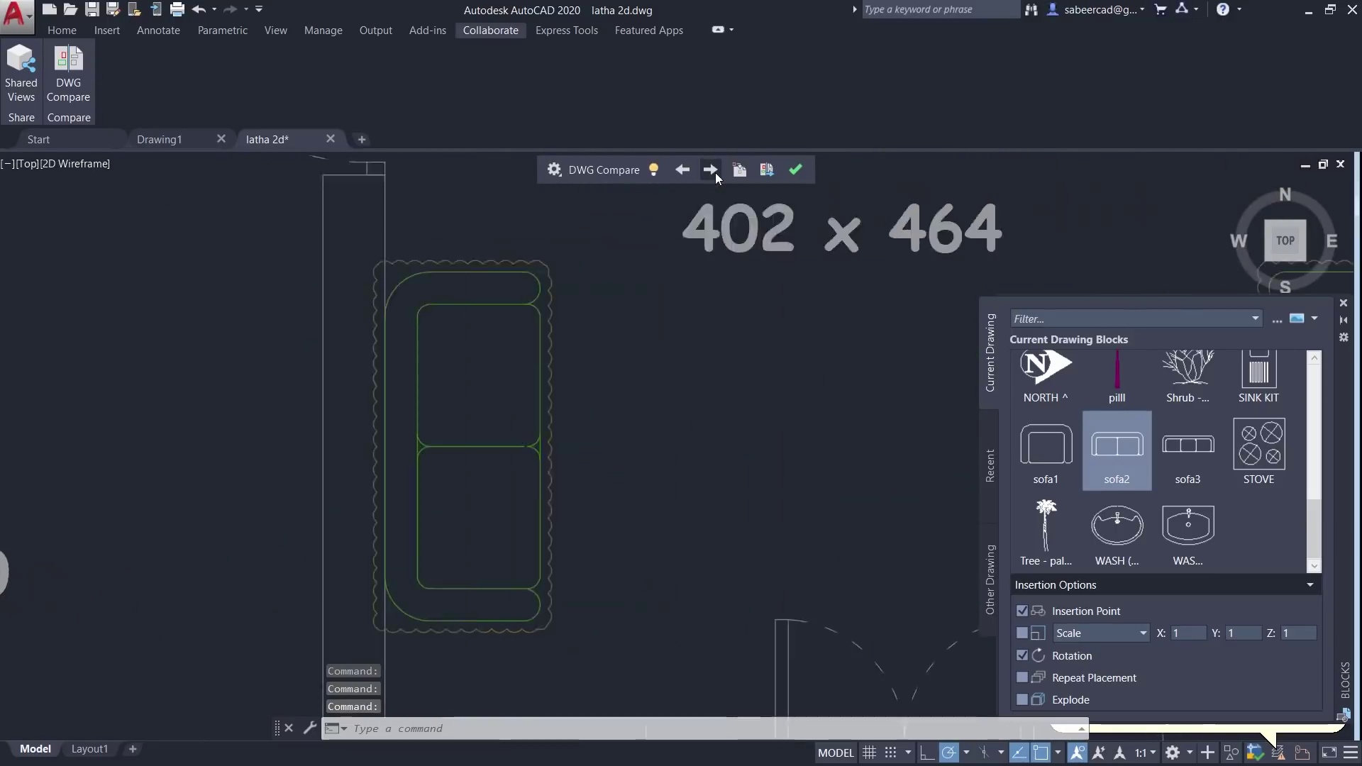
left_click(688, 174)
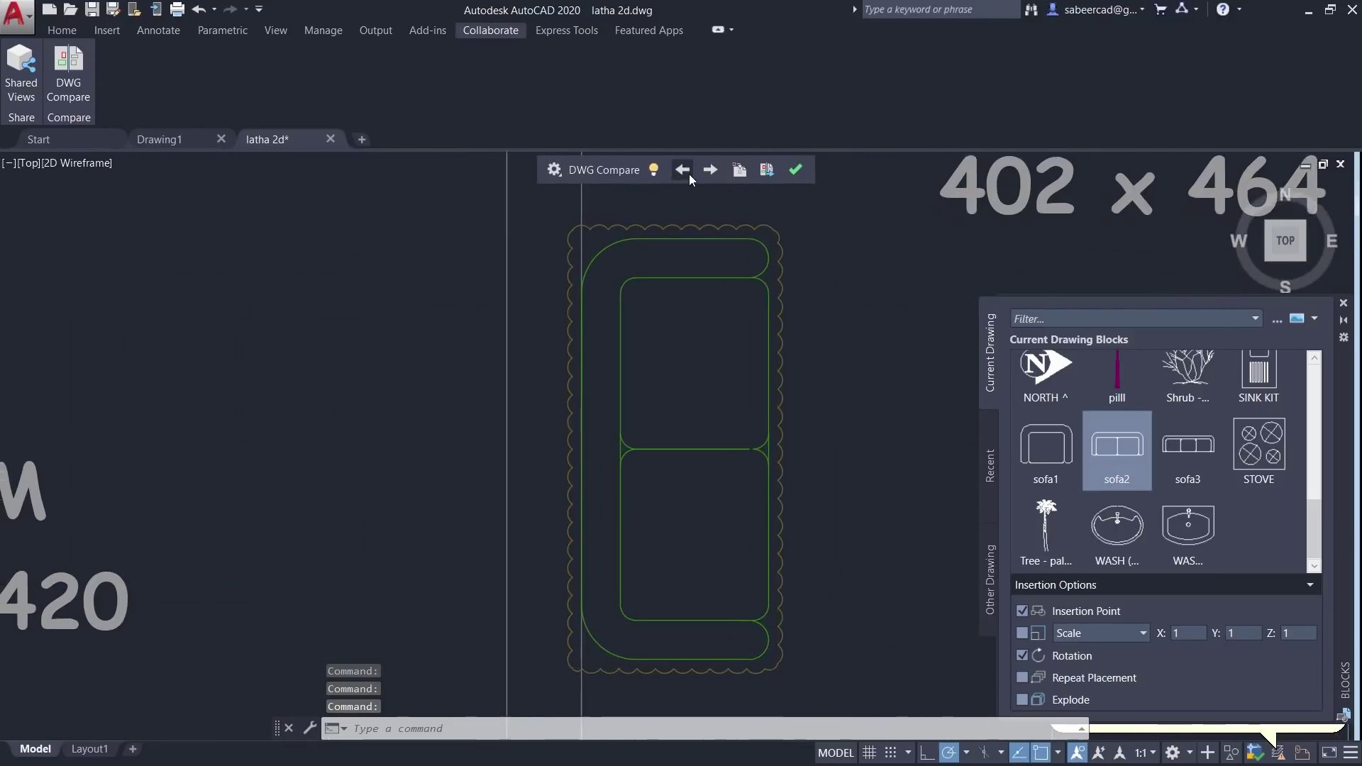
Turn the comparison highlighting off and back on
scroll(541, 435, "down", 5)
scroll(556, 456, "up", 5)
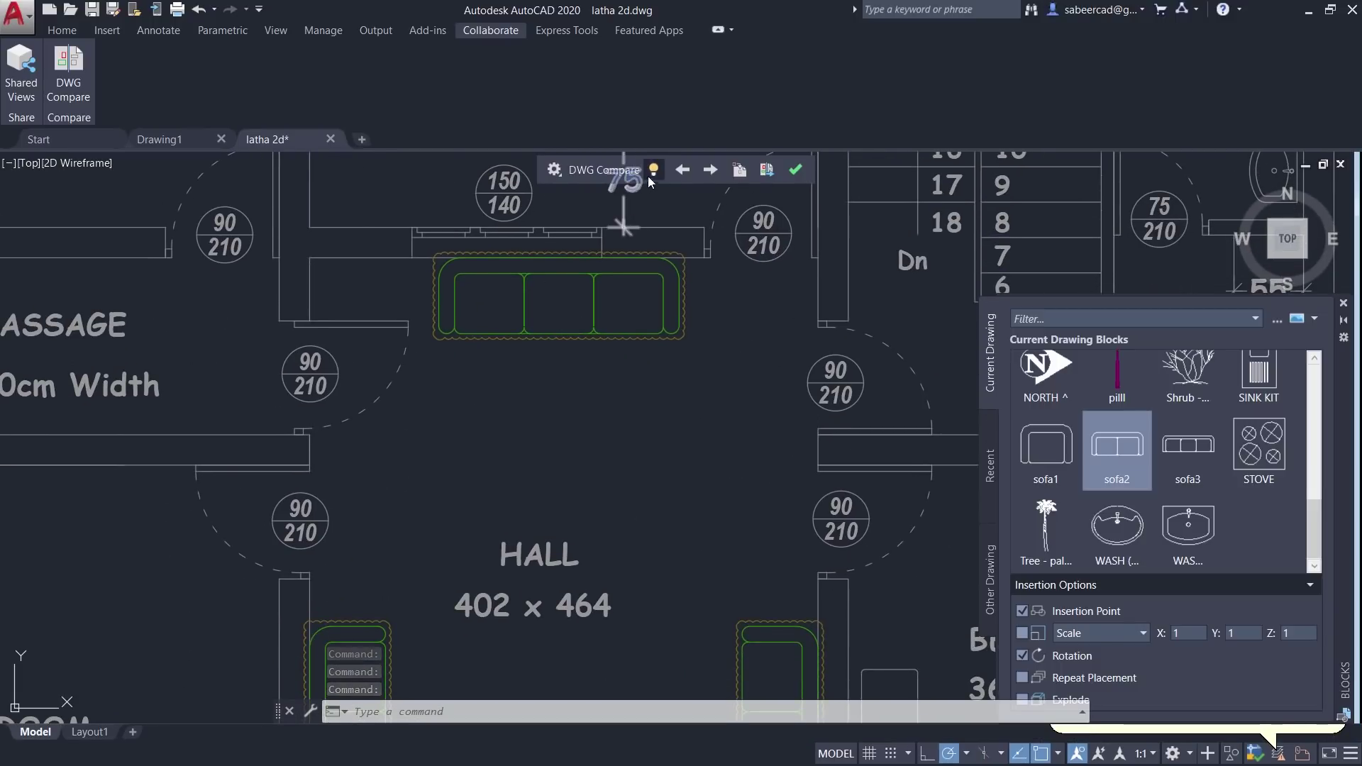
left_click(653, 169)
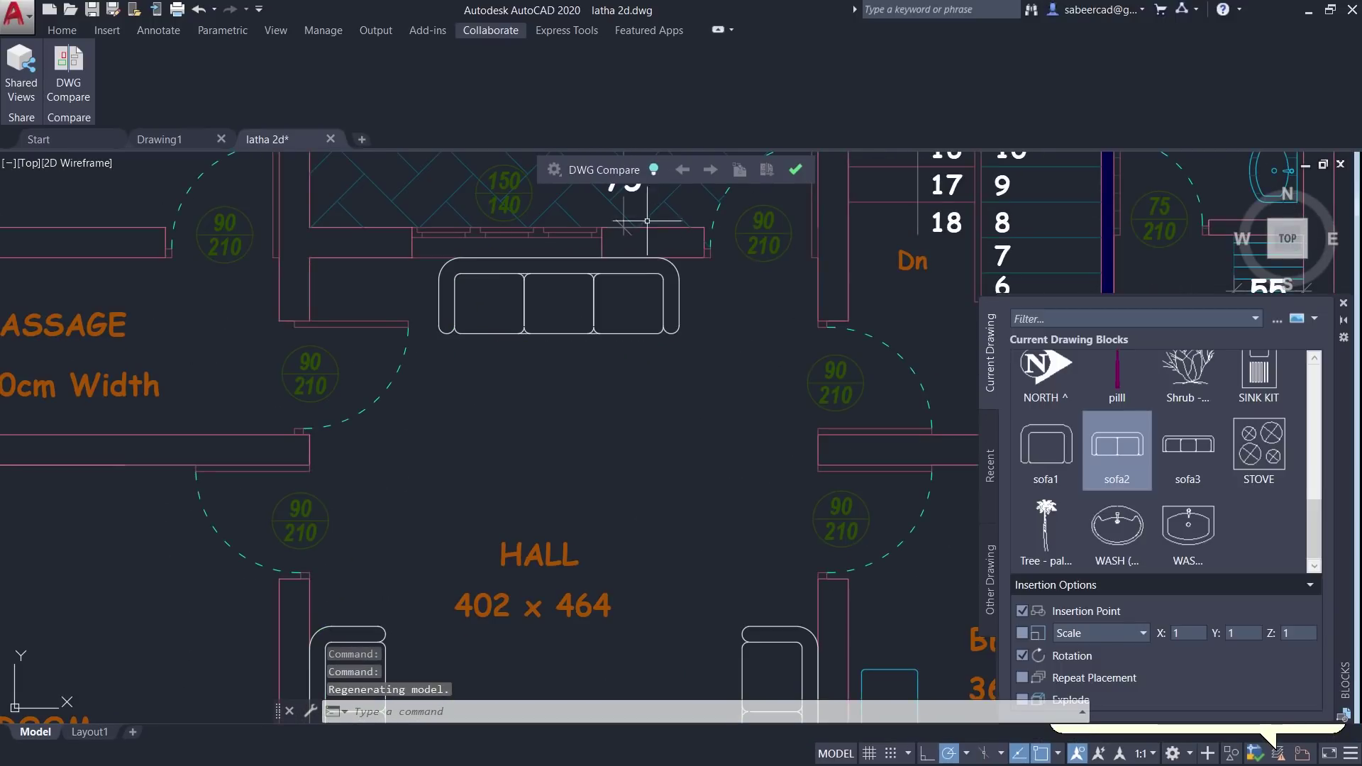
left_click(653, 170)
scroll(595, 330, "down", 2)
scroll(595, 330, "down", 1)
scroll(624, 359, "up", 1)
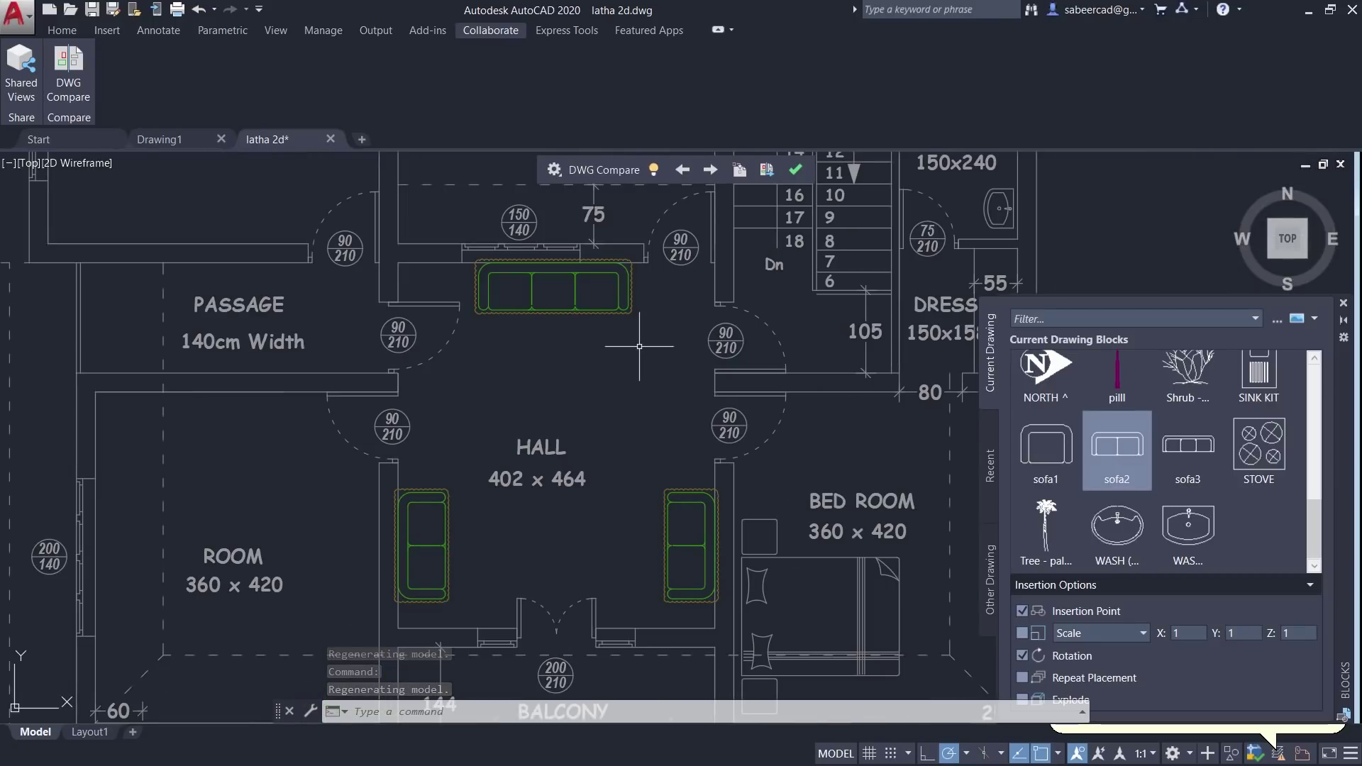
Export the comparison snapshot as Compare_latha 2d vs latha 2d.dwg, replacing the existing file
left_click(767, 171)
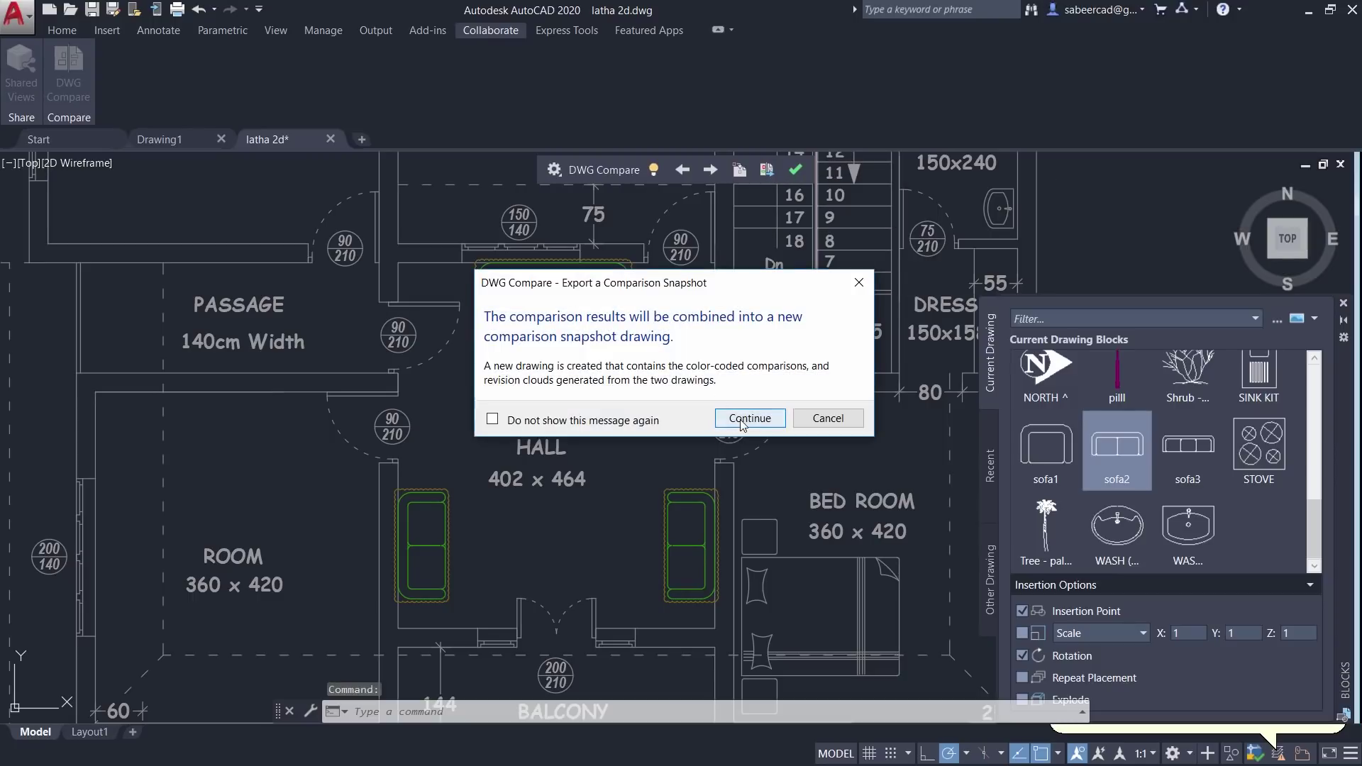
left_click(742, 418)
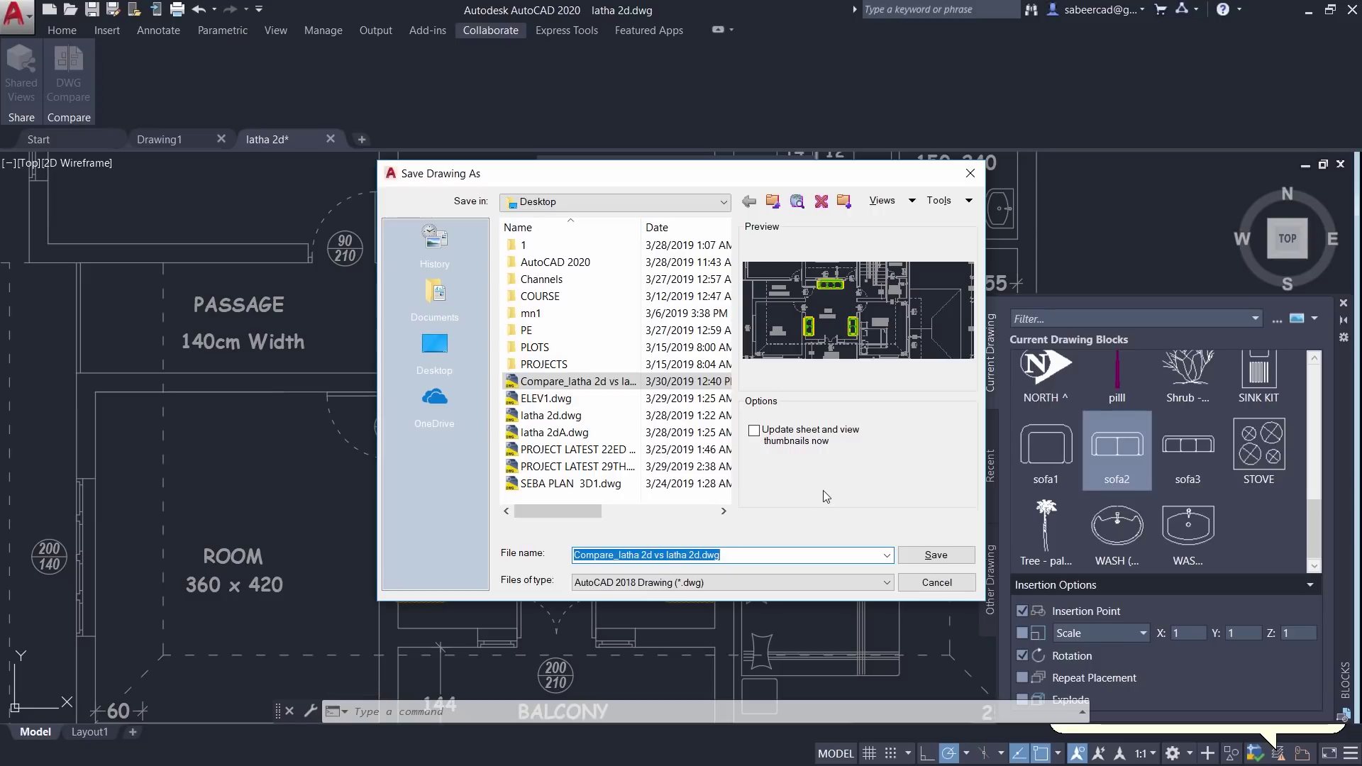
left_click(935, 555)
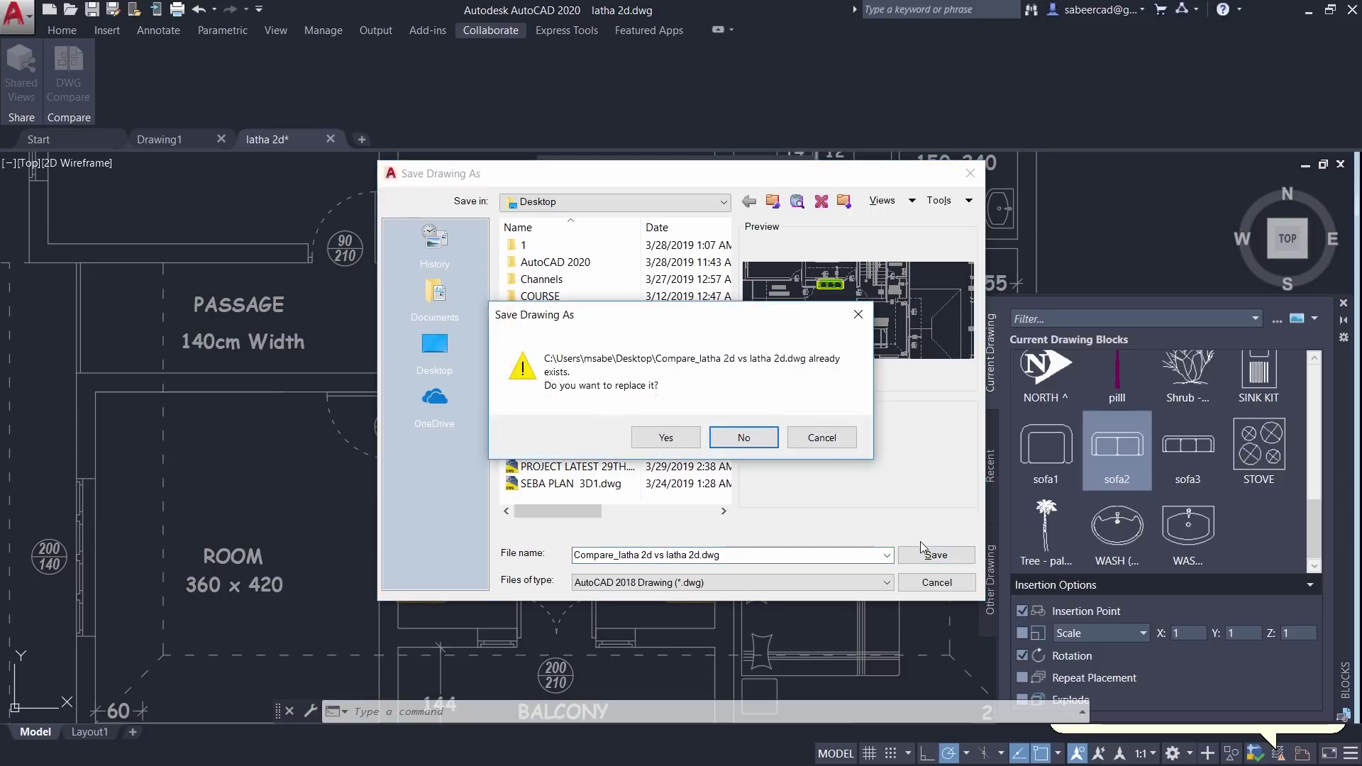
left_click(663, 435)
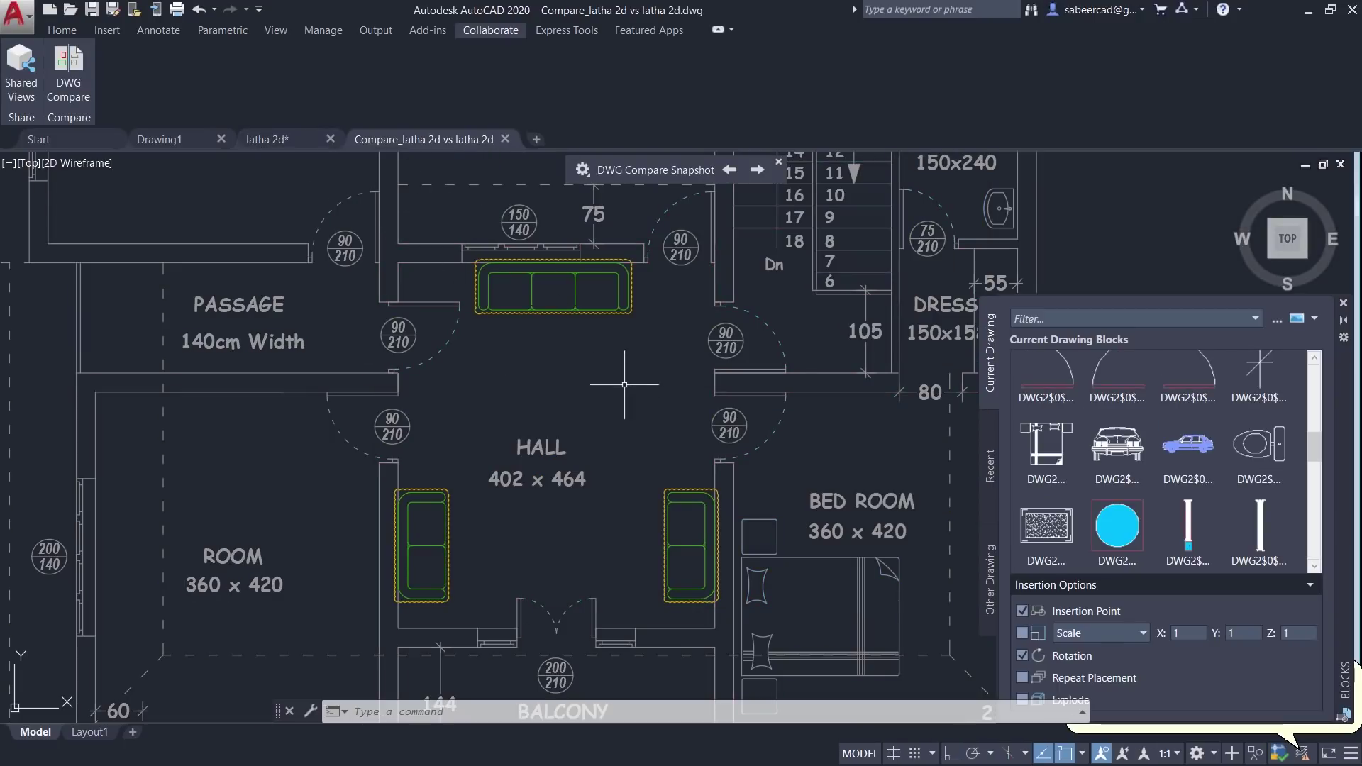
Return to the latha 2d drawing tab
key("Escape")
scroll(617, 419, "down", 8)
scroll(595, 465, "up", 1)
scroll(595, 465, "up", 6)
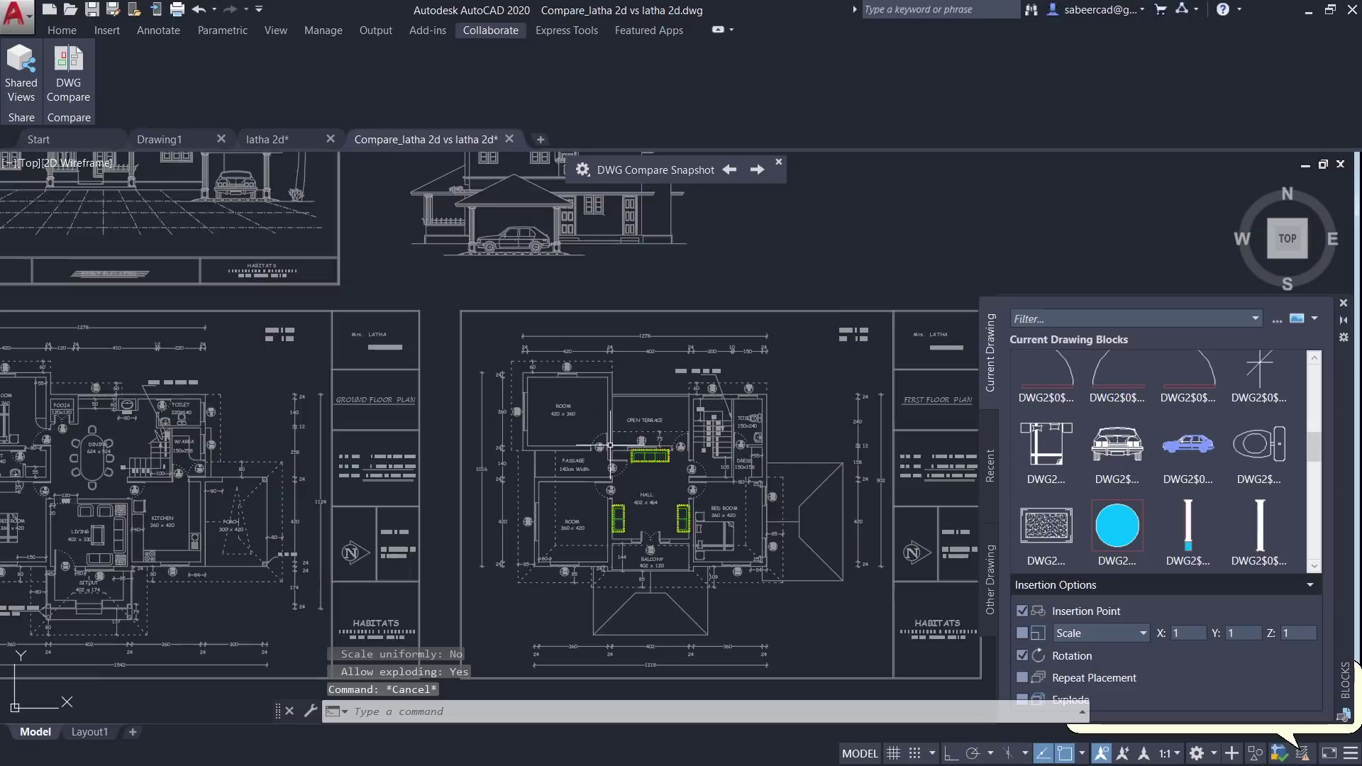
key("ctrl+Tab")
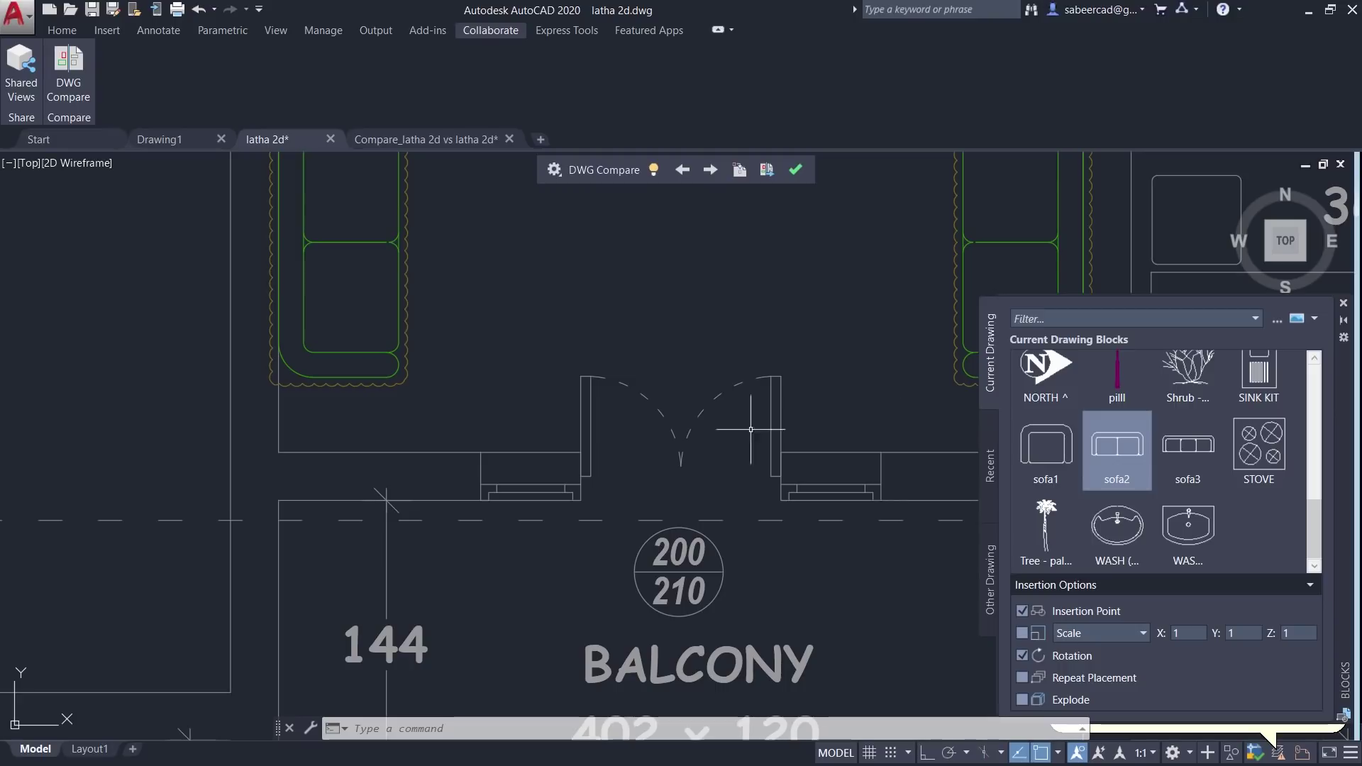
Stretch the wall end beside the balcony 50 units horizontally with Ortho on
scroll(511, 592, "up", 2)
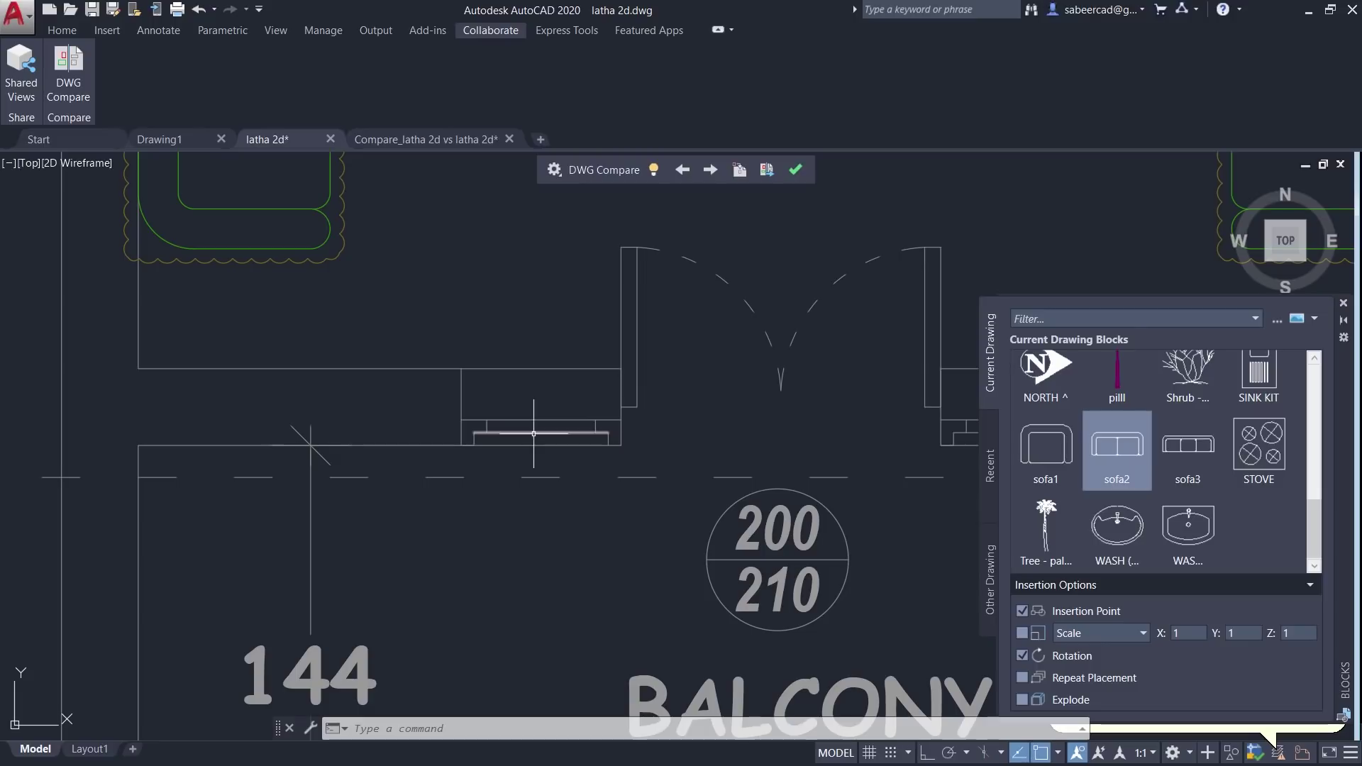
type("s")
key("Return")
left_click(526, 335)
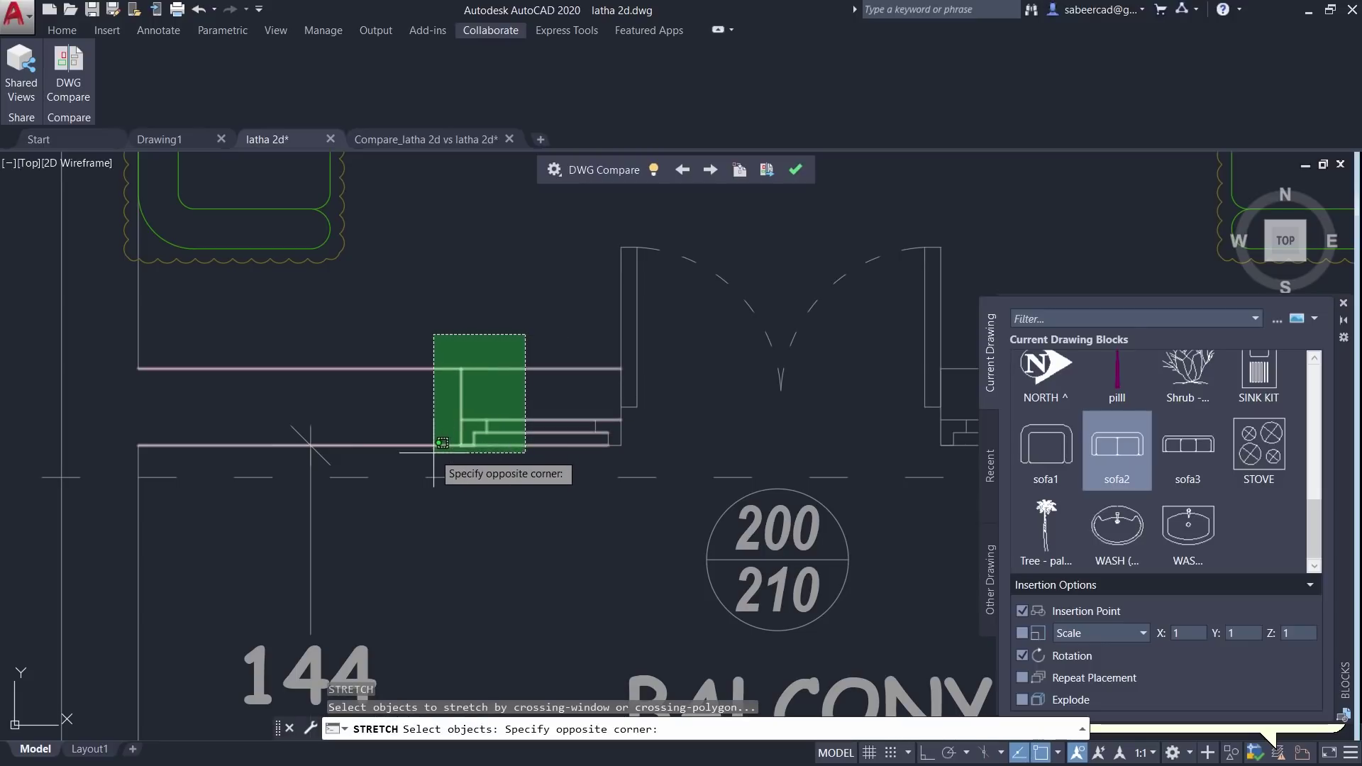
left_click(442, 443)
key("Return")
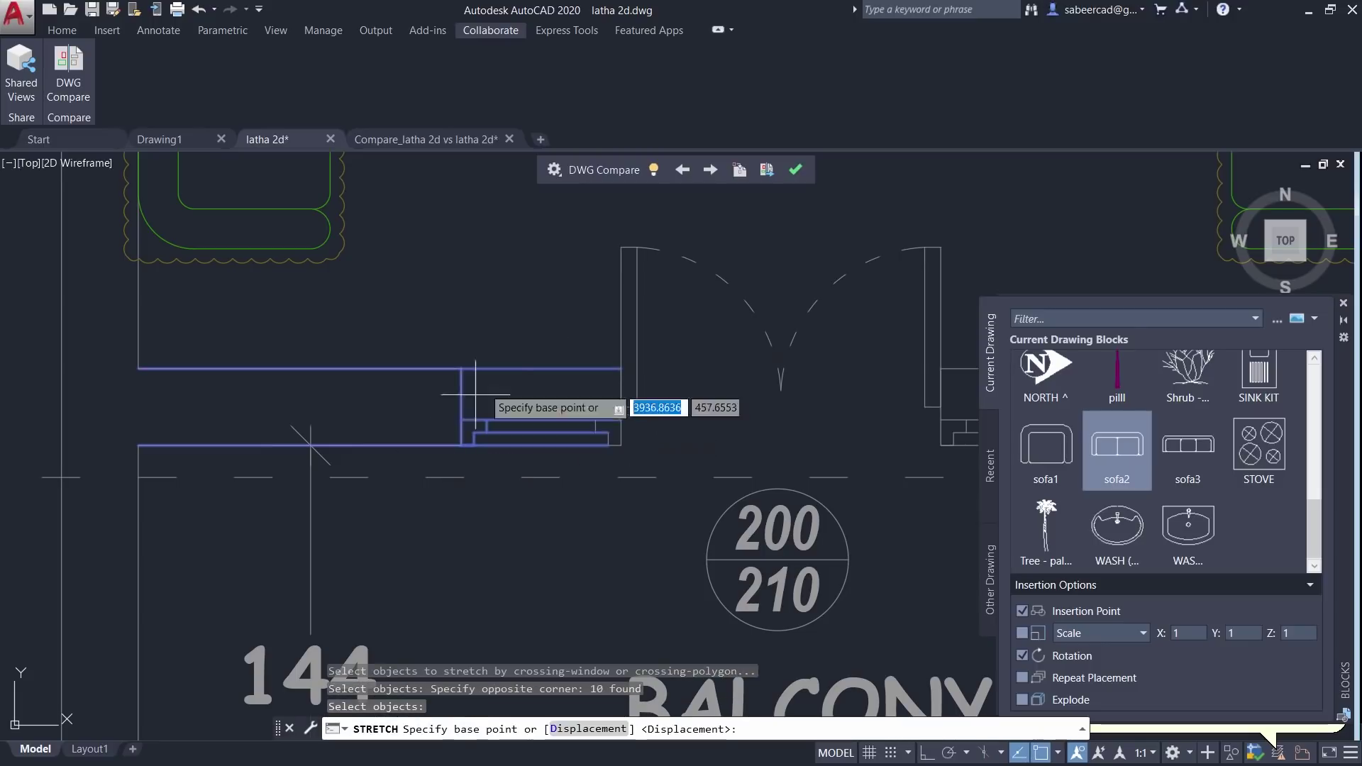
left_click(533, 315)
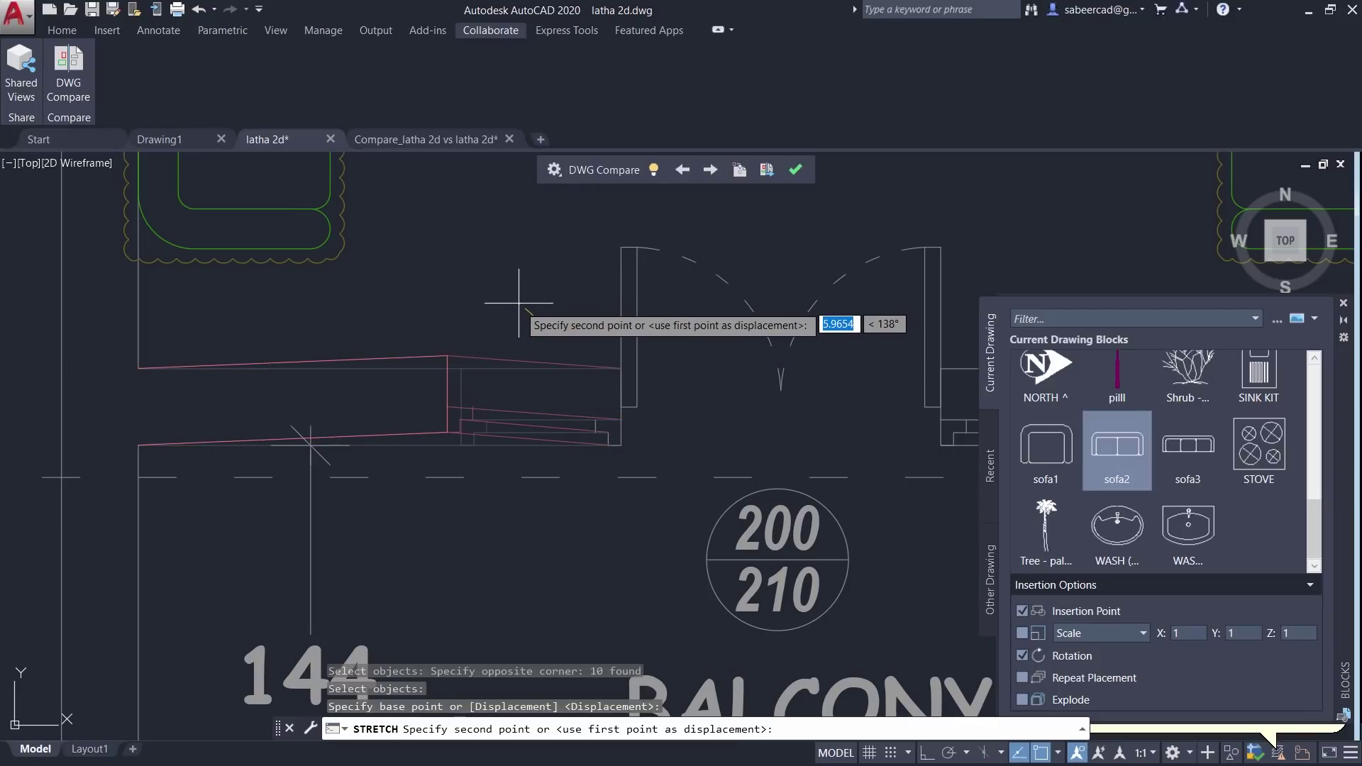
left_click(926, 754)
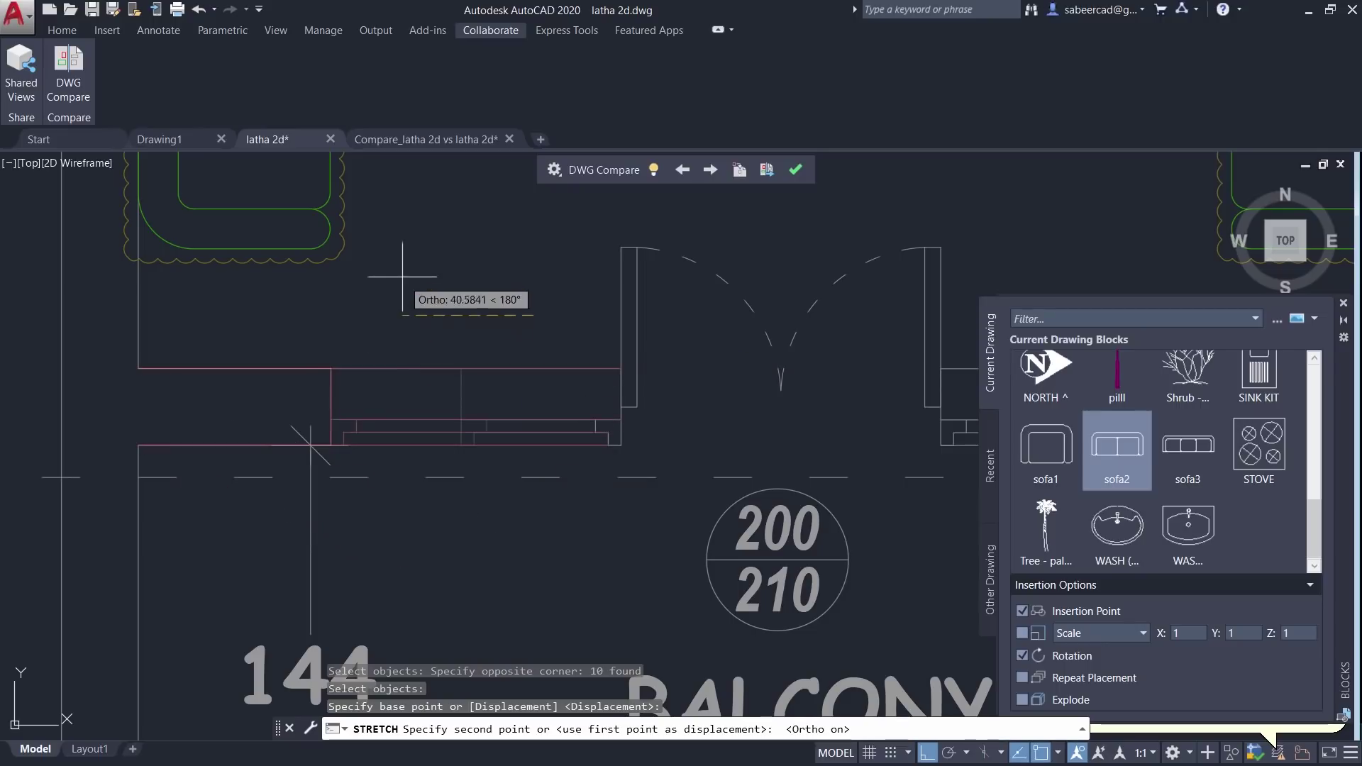
type("50")
key("Return")
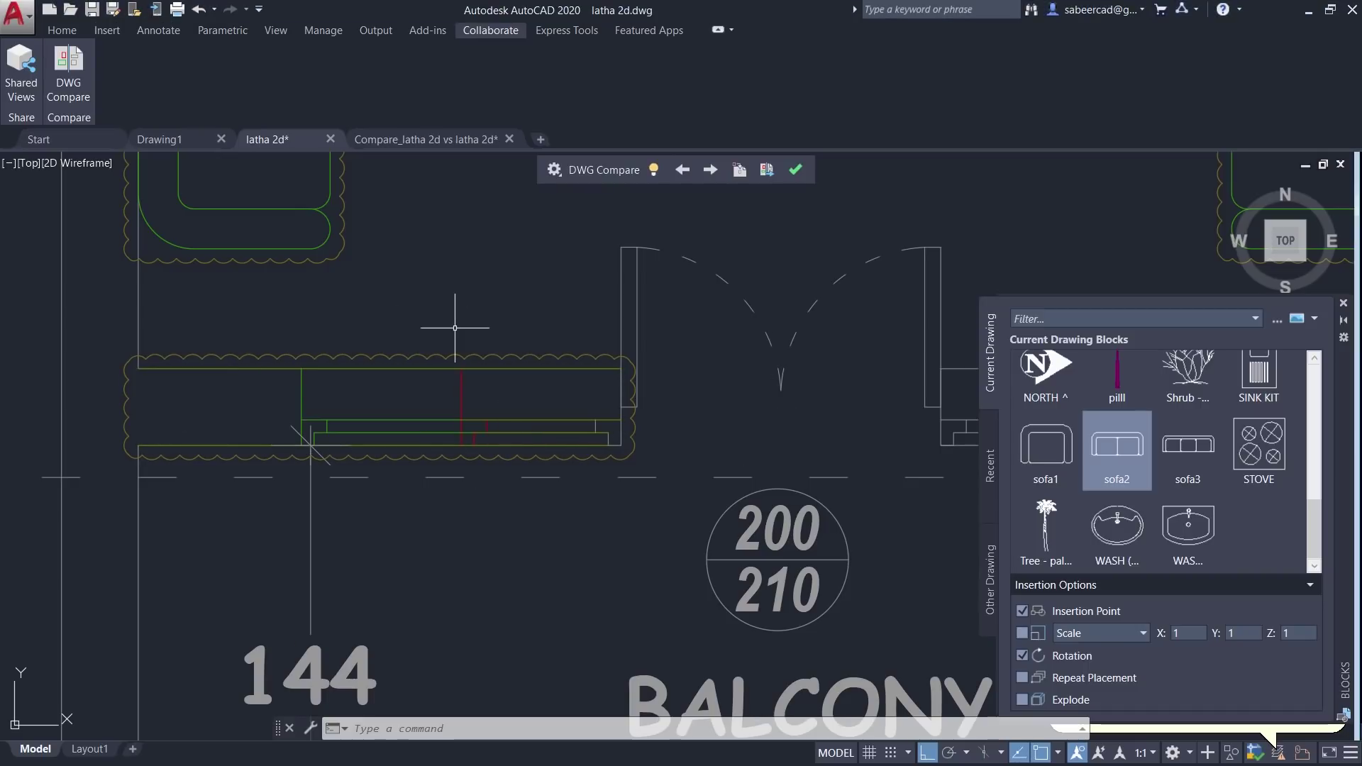
scroll(455, 328, "down", 4)
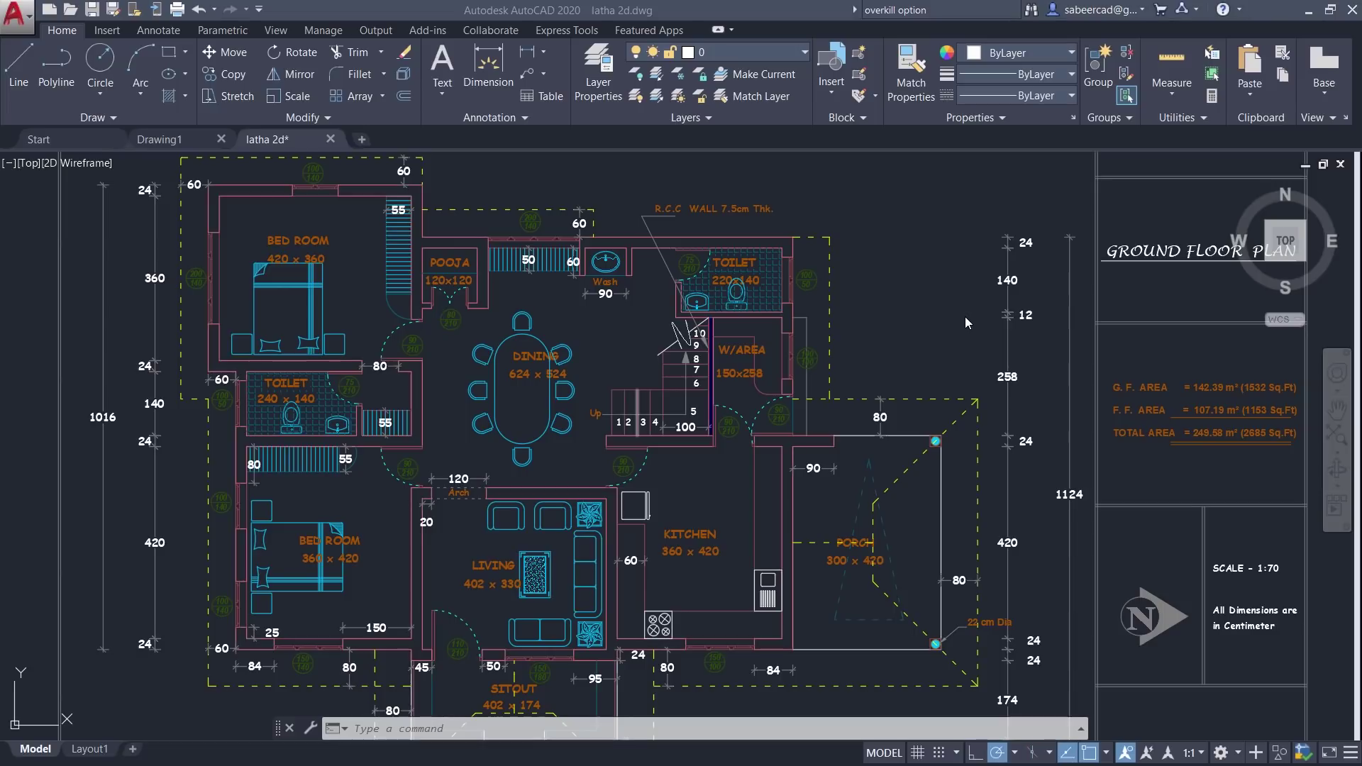
Open the Purge window from the Manage tools, showing purgeable items
left_click(332, 36)
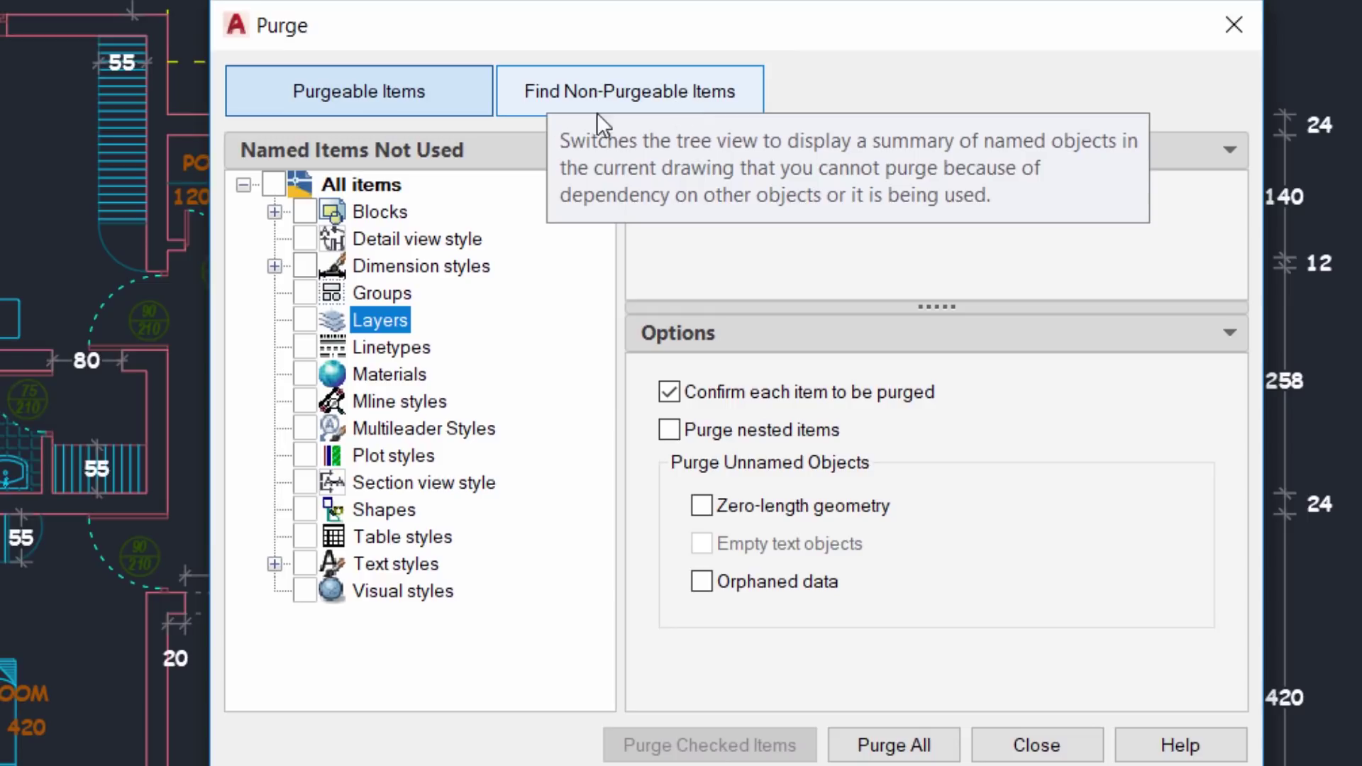
left_click(608, 95)
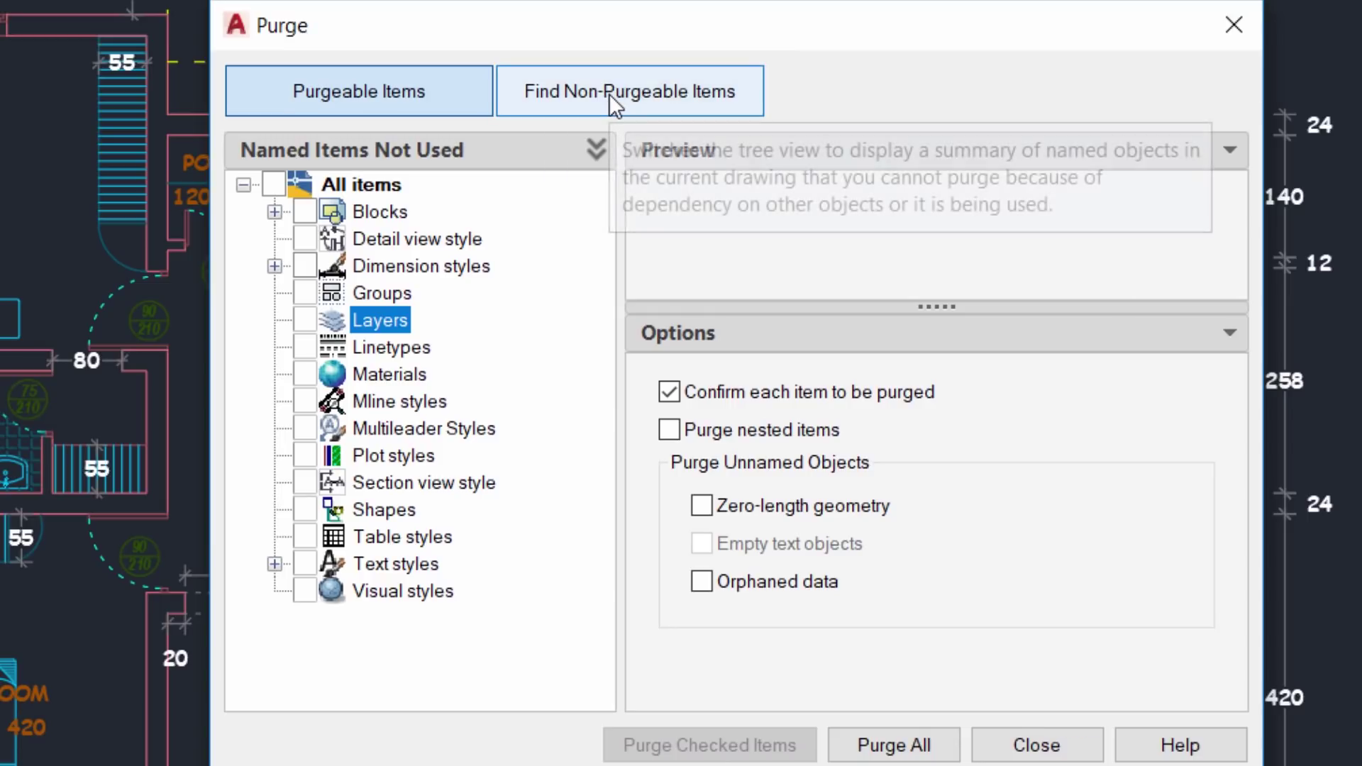
left_click(330, 91)
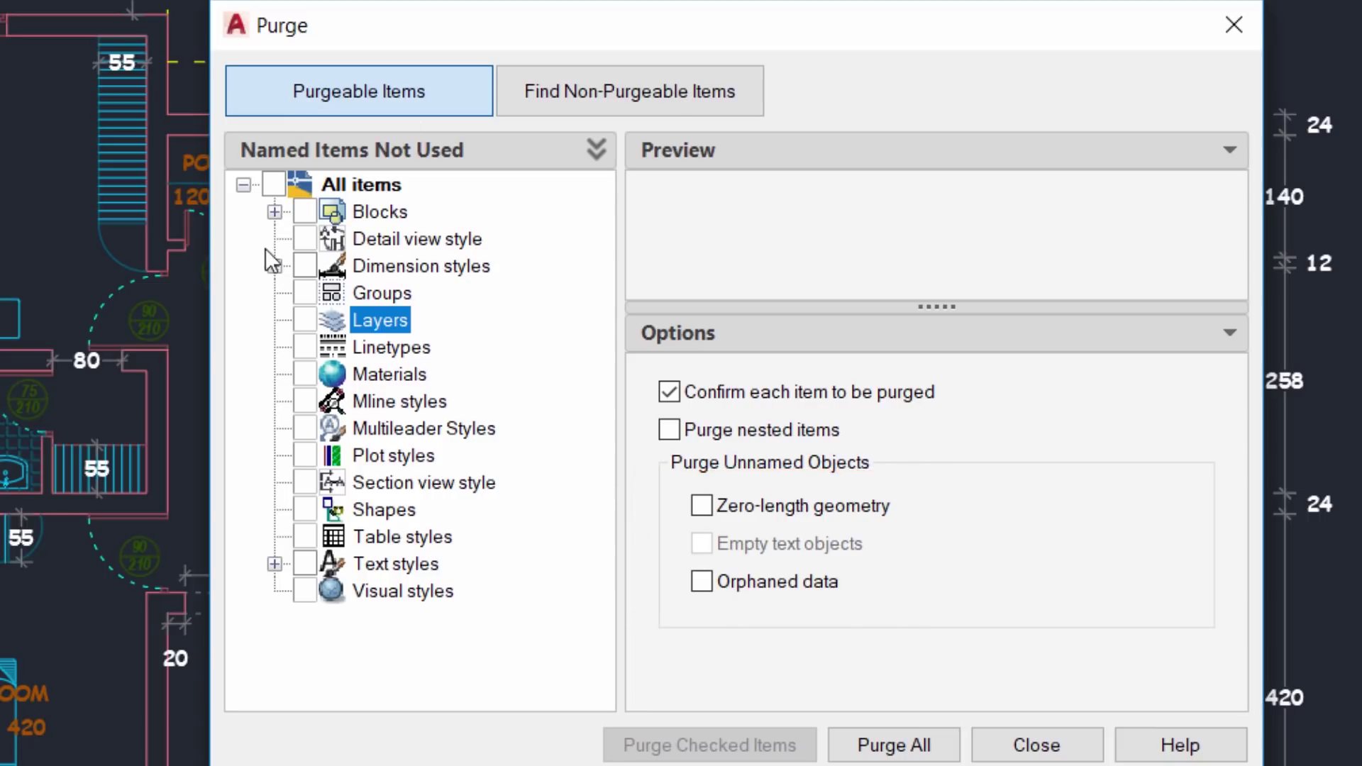
Check the unused FRIDGE, SINK KIT and STOVE blocks, then list non-purgeable items
left_click(274, 211)
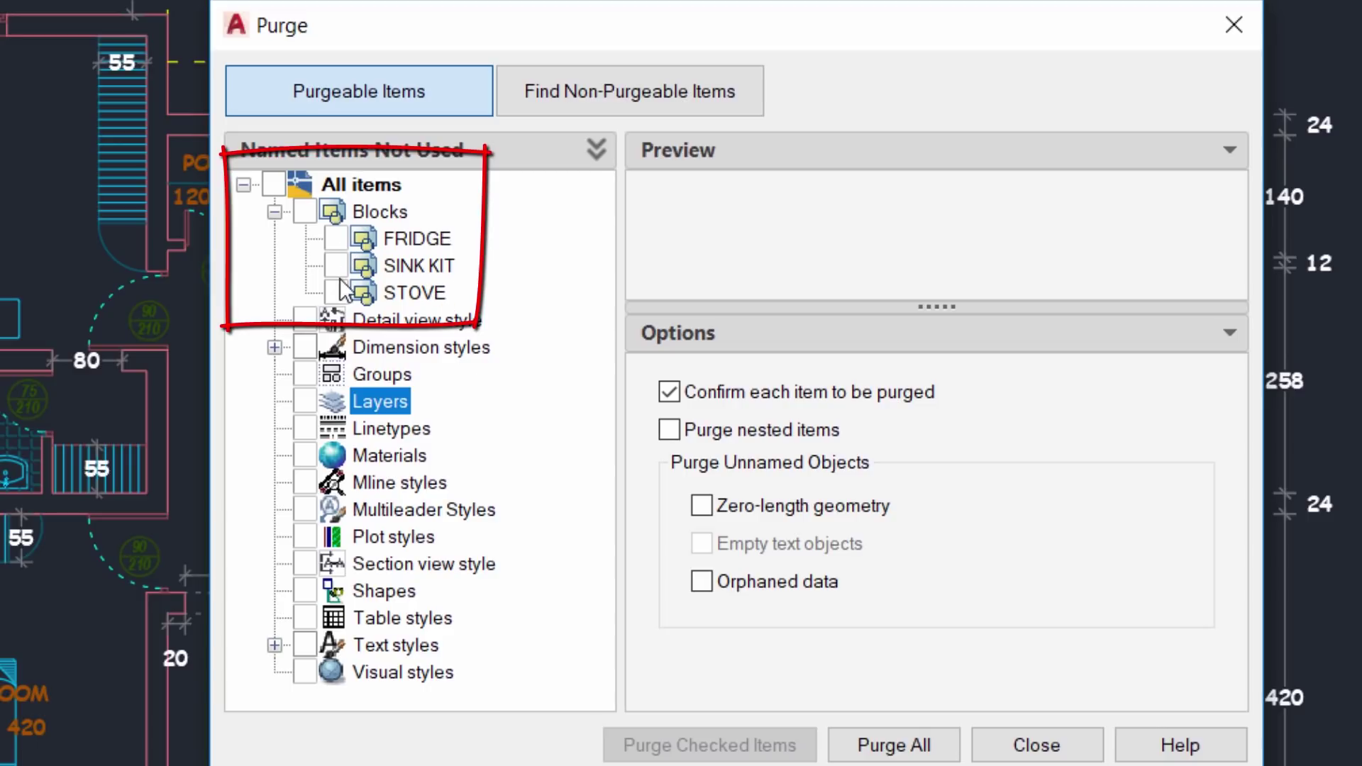
left_click(337, 238)
left_click(337, 265)
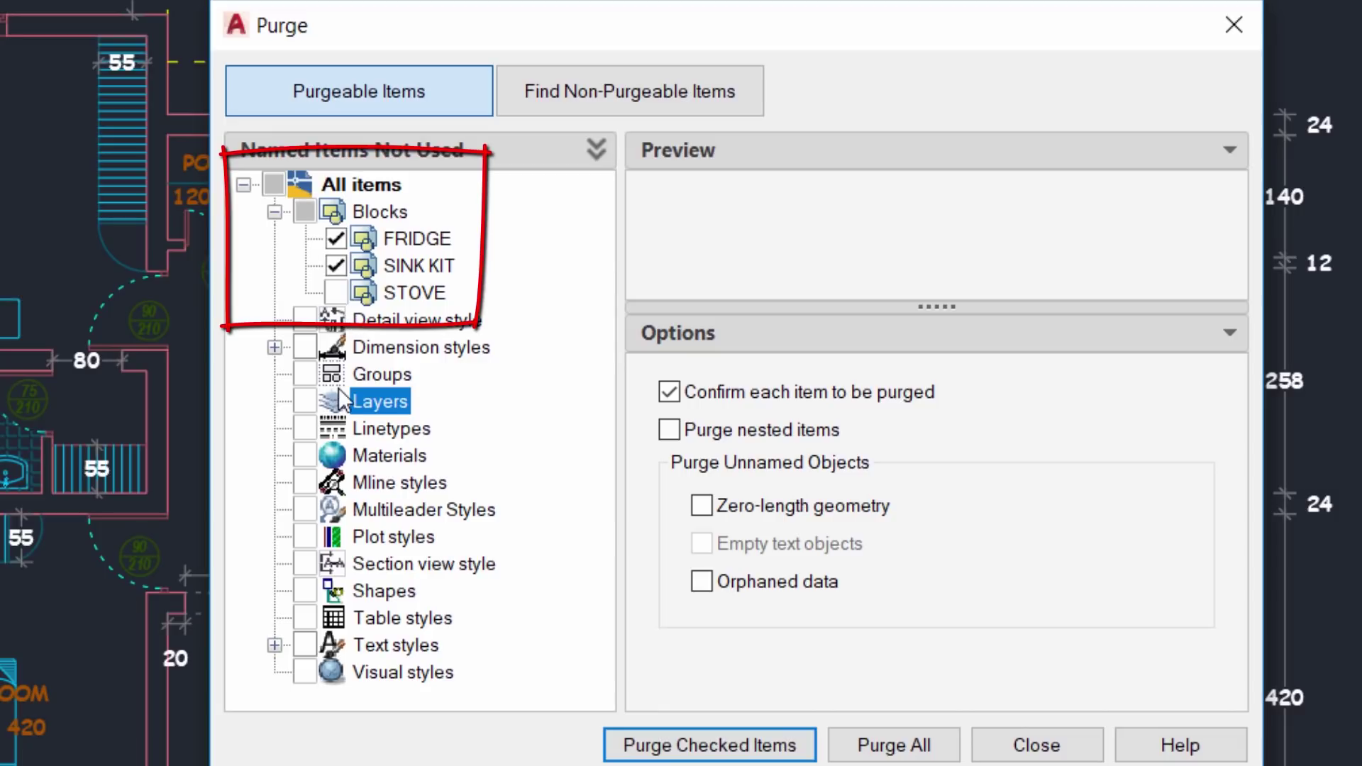
left_click(336, 293)
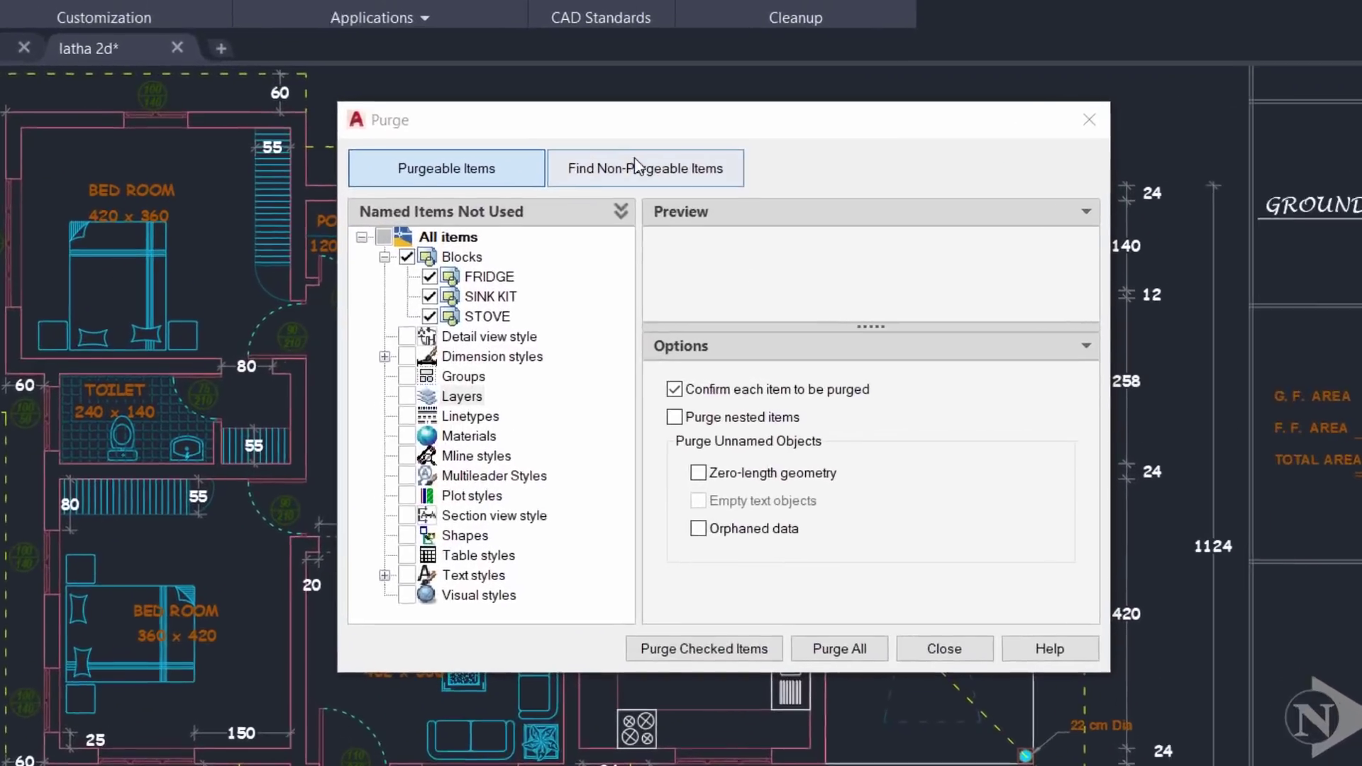
left_click(636, 166)
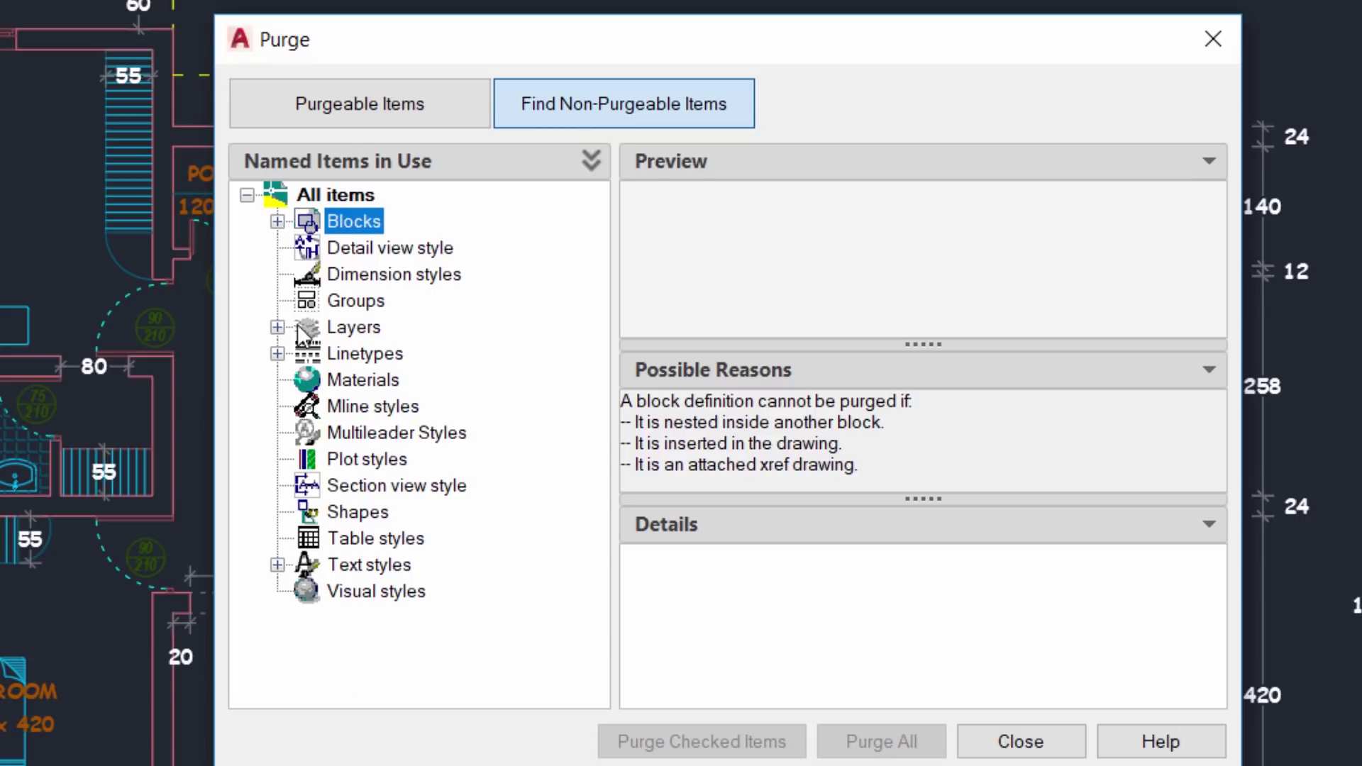
Show why the in-use sofa1 block can't be purged, with an enlarged preview
left_click(278, 222)
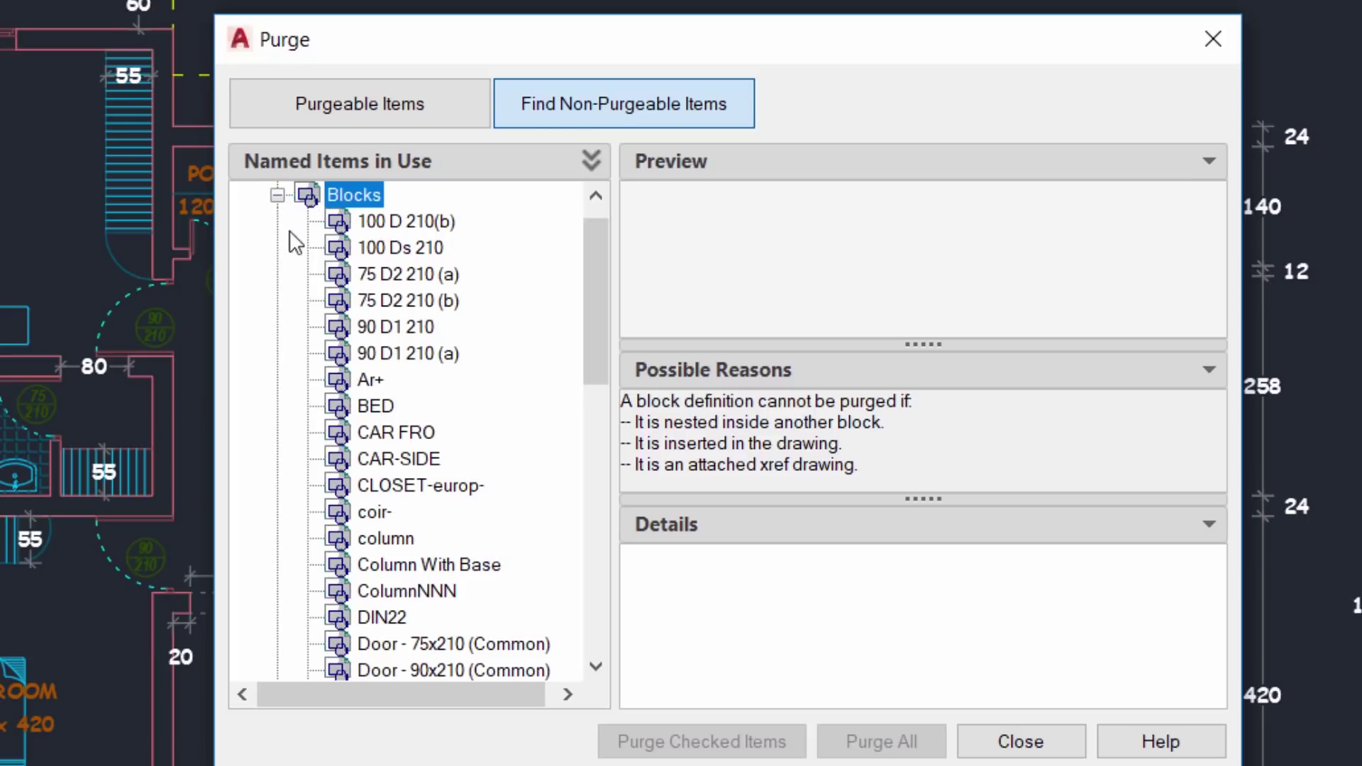
left_click_drag(606, 262, 626, 423)
left_click(383, 457)
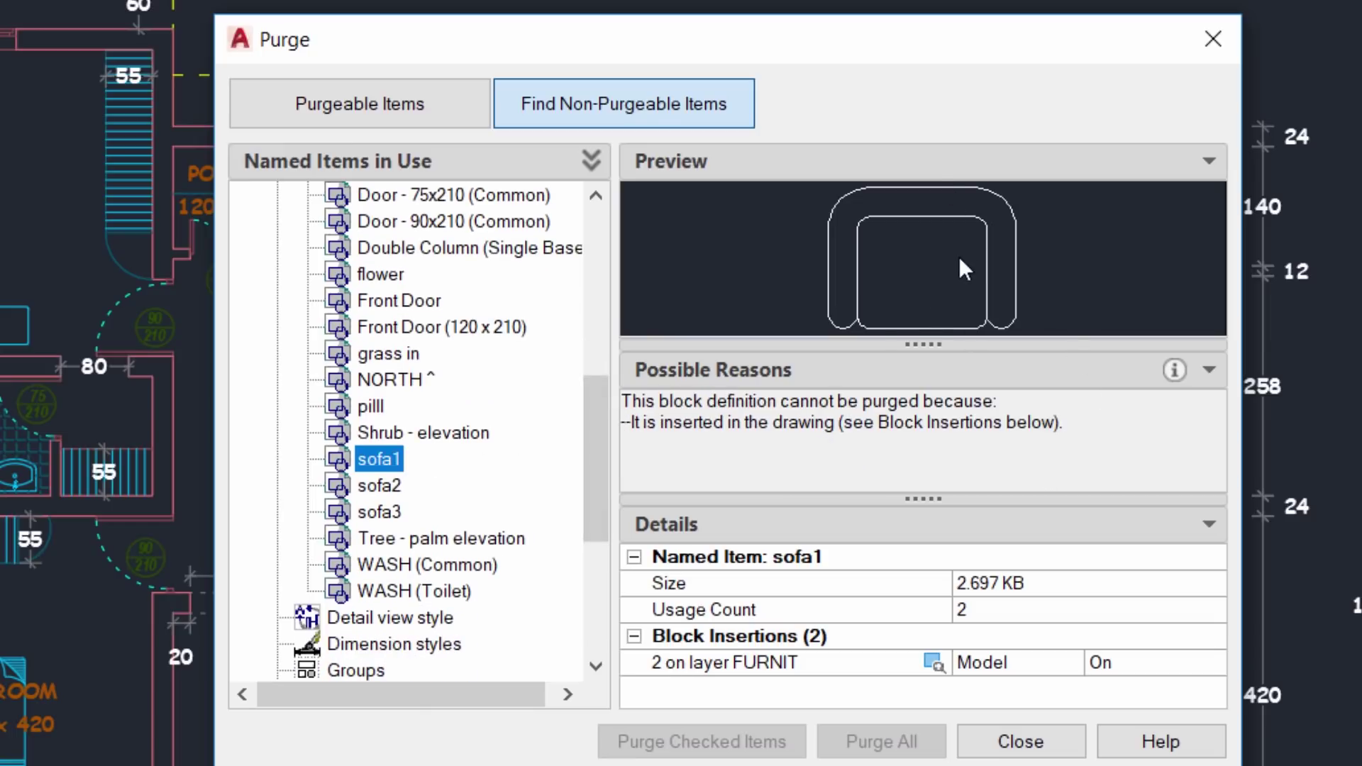
left_click_drag(933, 345, 854, 388)
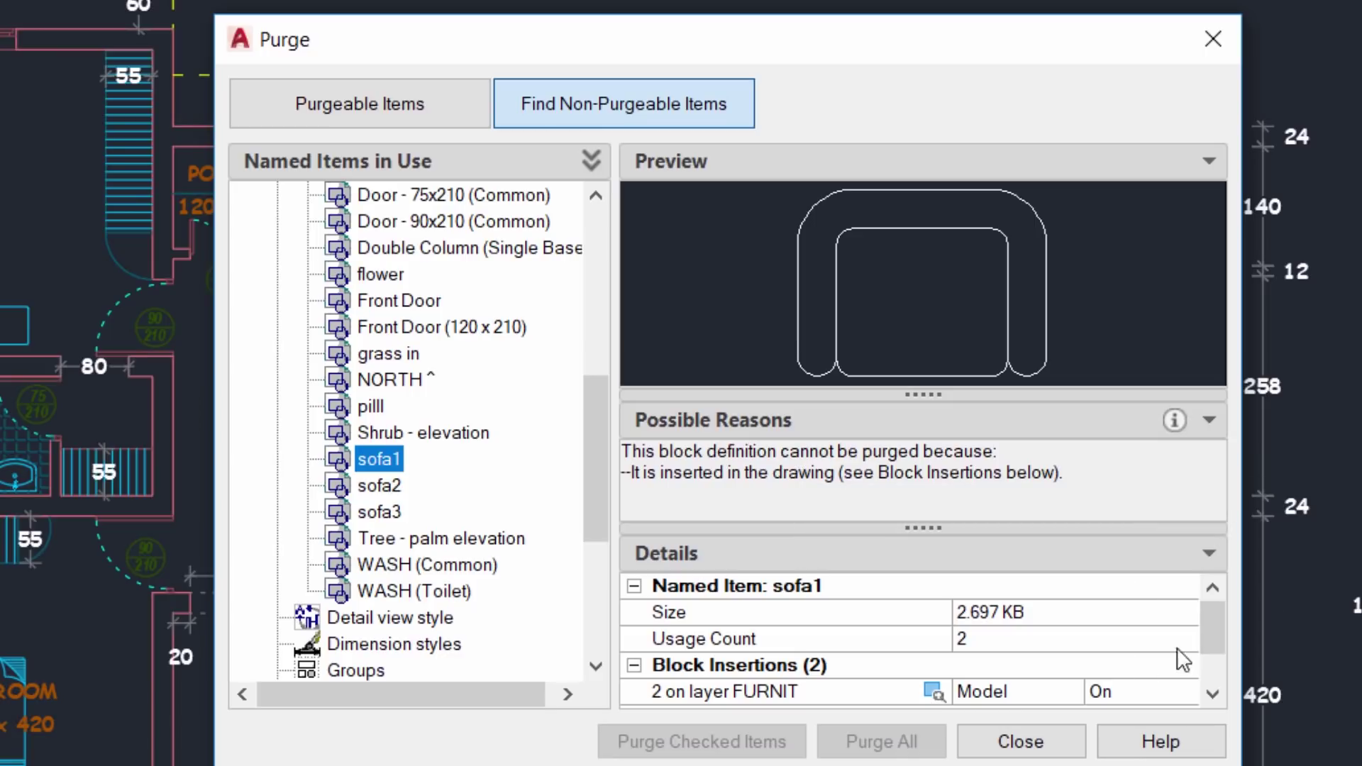
Locate the two sofa1 insertions on layer FURNIT in the drawing and return to Purge
left_click_drag(1215, 627, 1217, 633)
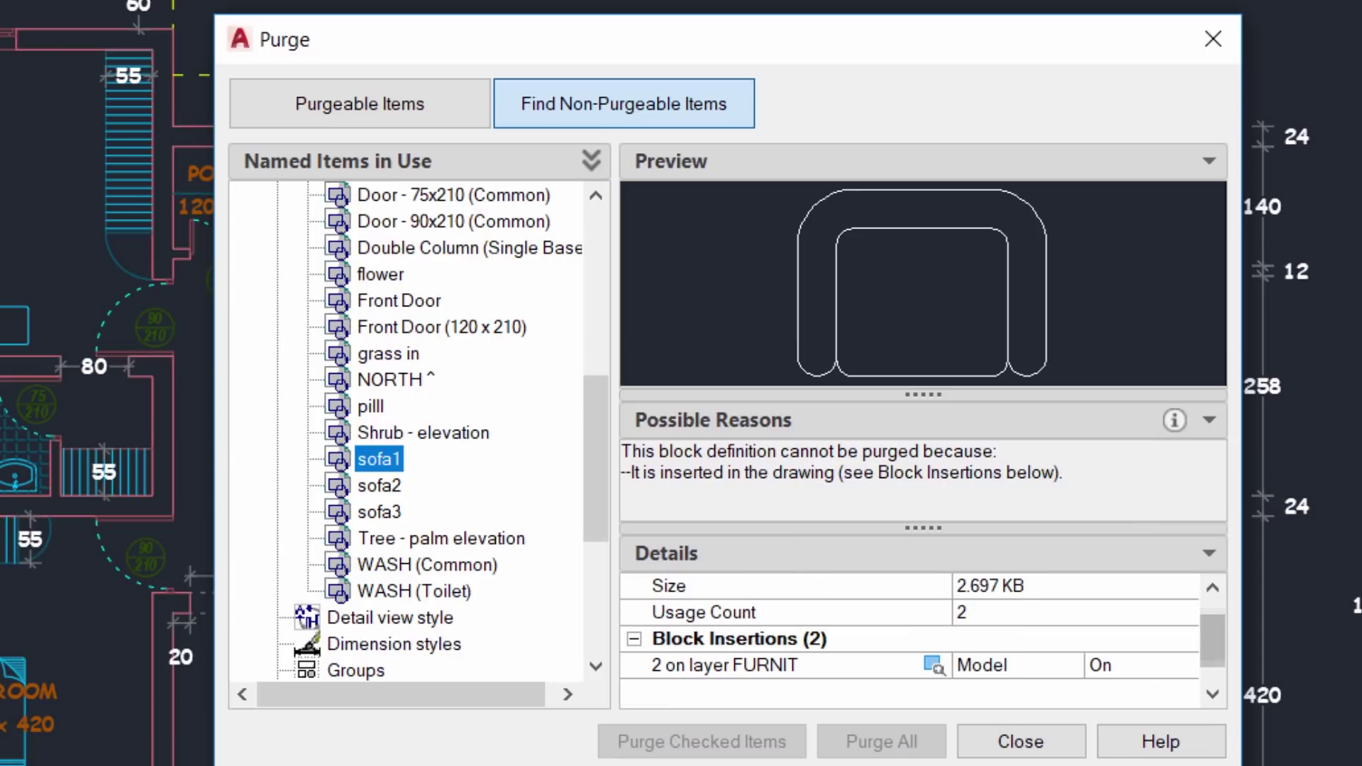
left_click_drag(1241, 765, 1278, 765)
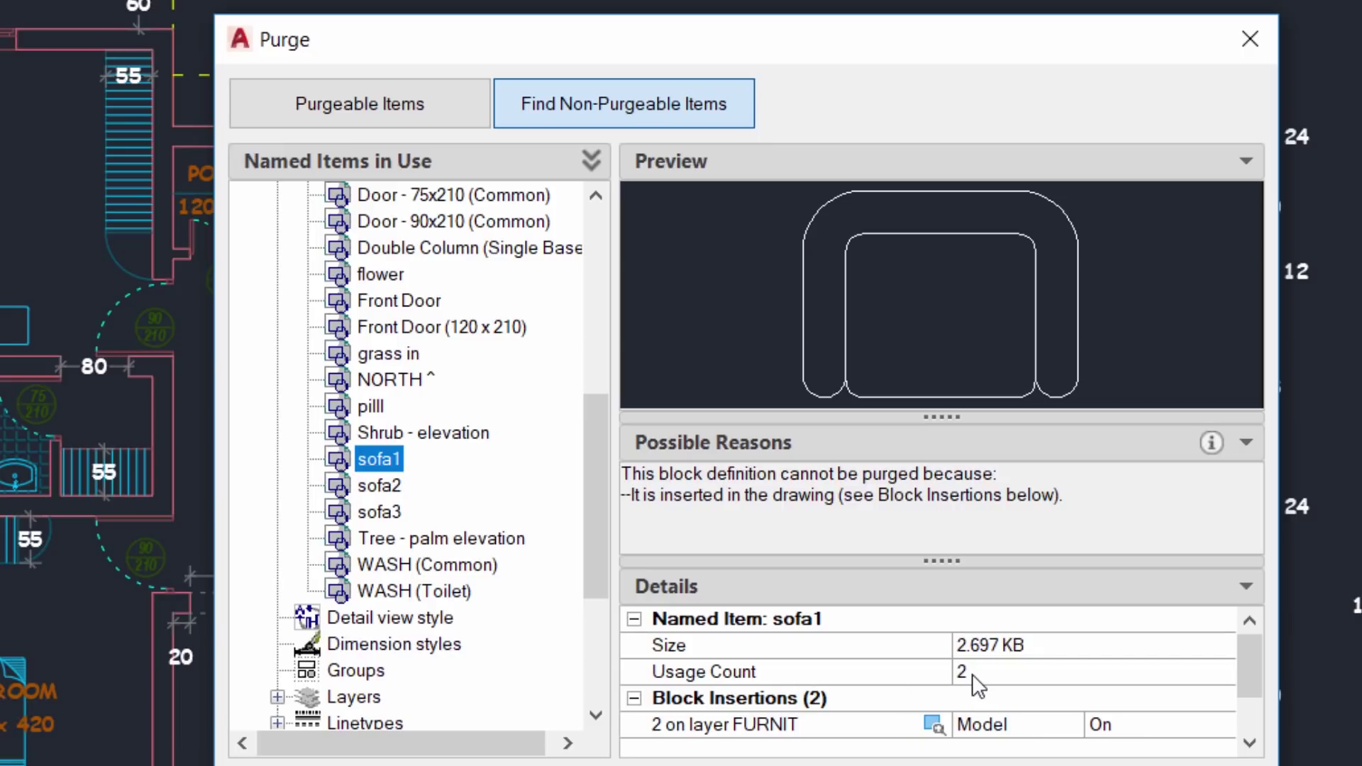
scroll(867, 650, "down", 1)
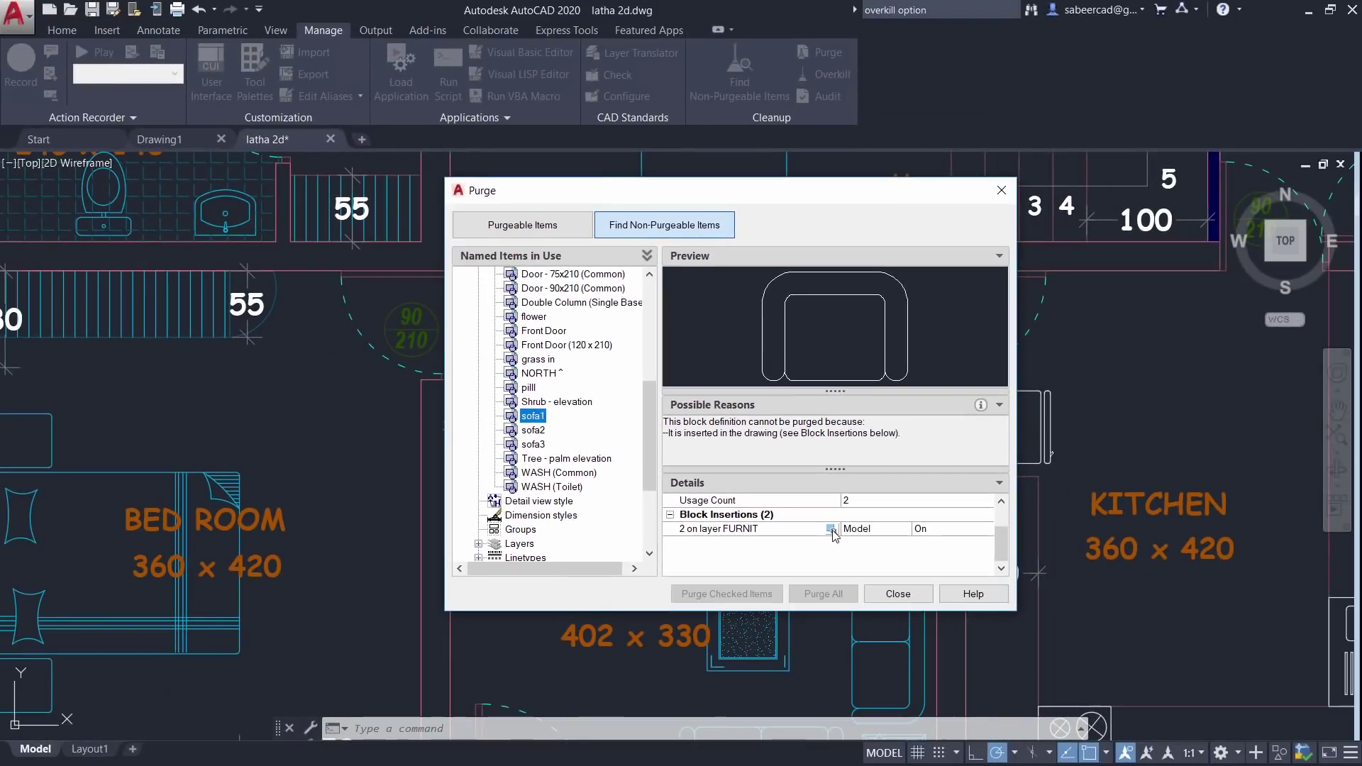
left_click(831, 530)
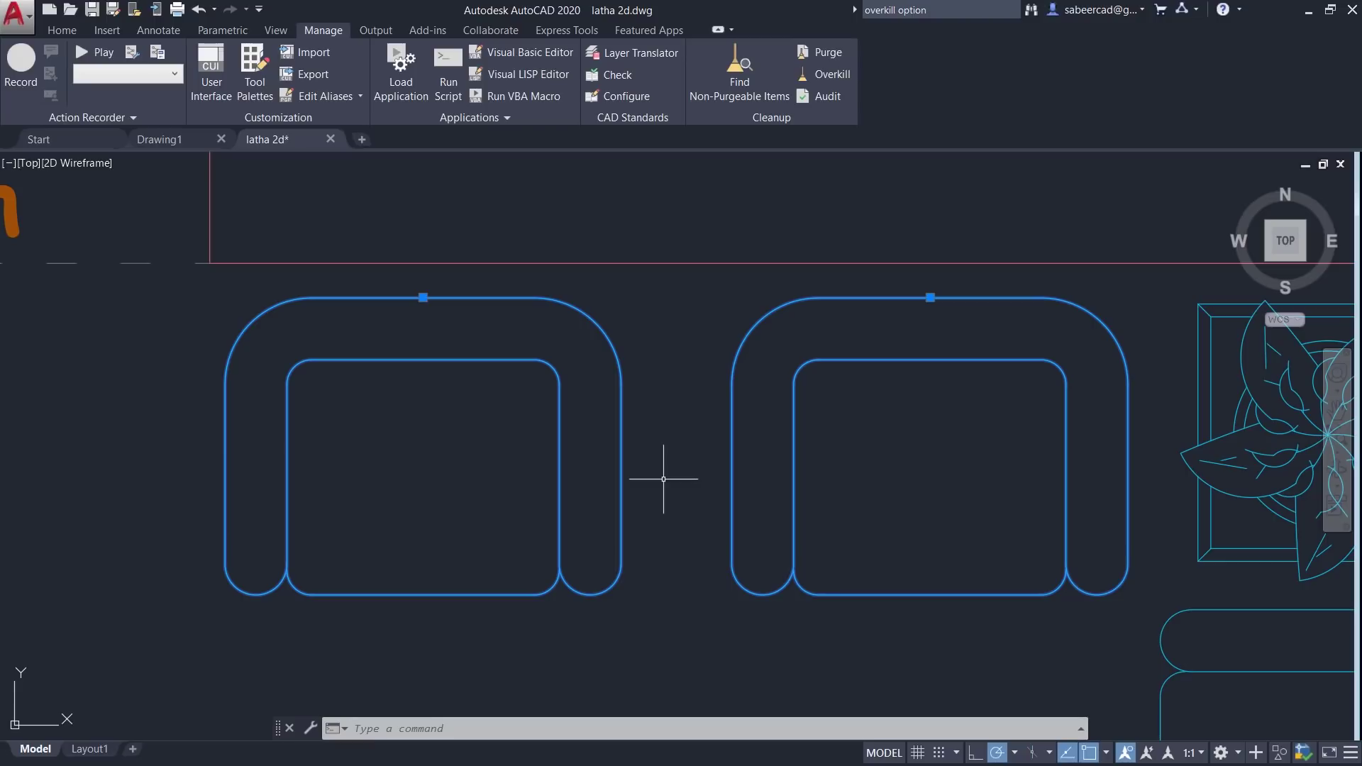
key("Return")
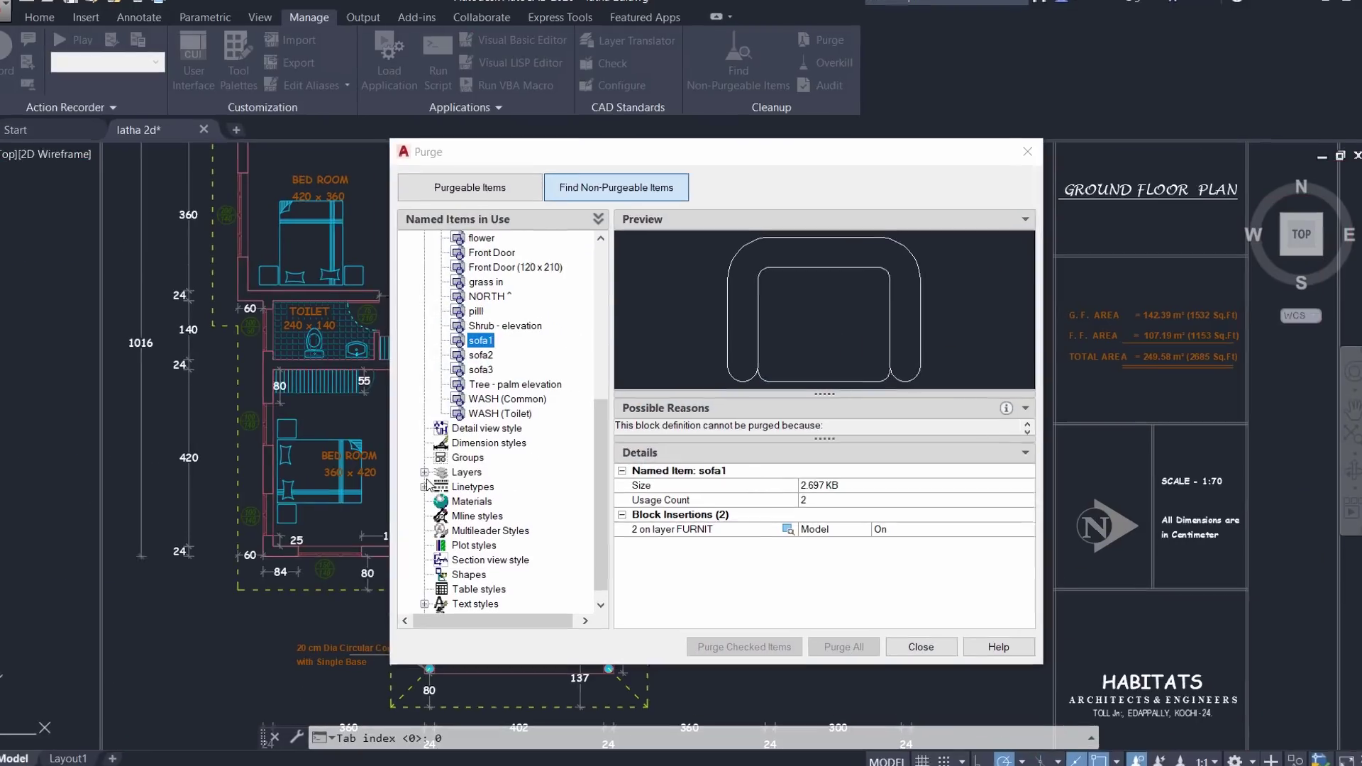
Inspect the non-purgeable Door layer and select its eight 90 D1 210 door blocks
left_click(435, 471)
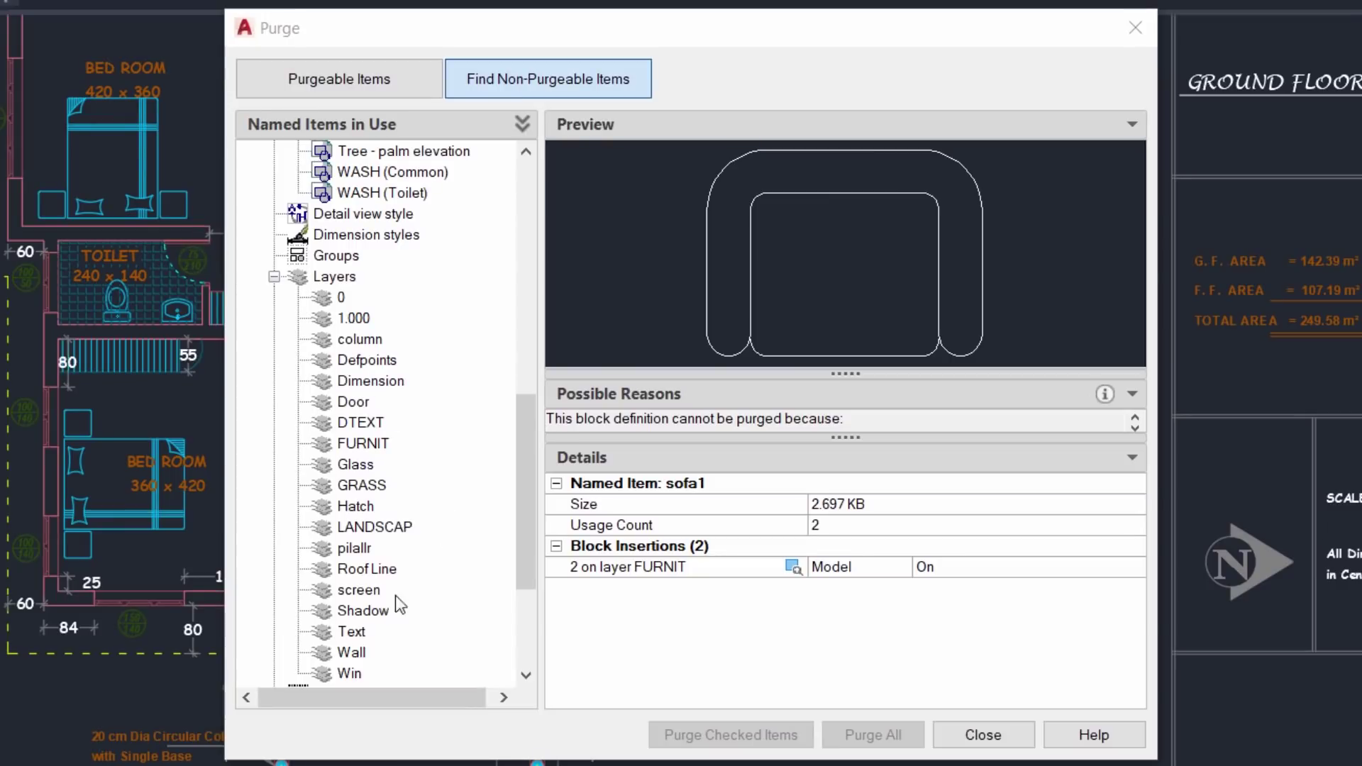
left_click(357, 402)
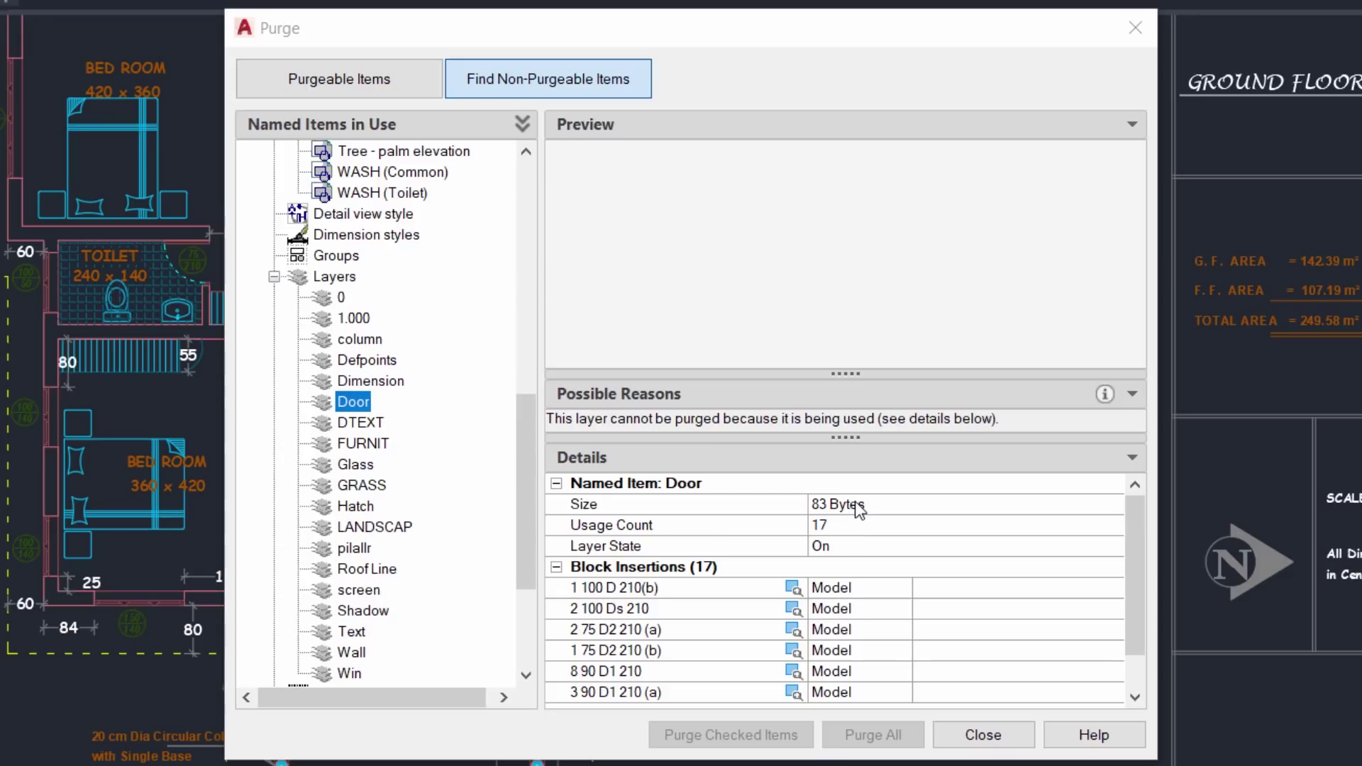
left_click_drag(1130, 549, 1064, 576)
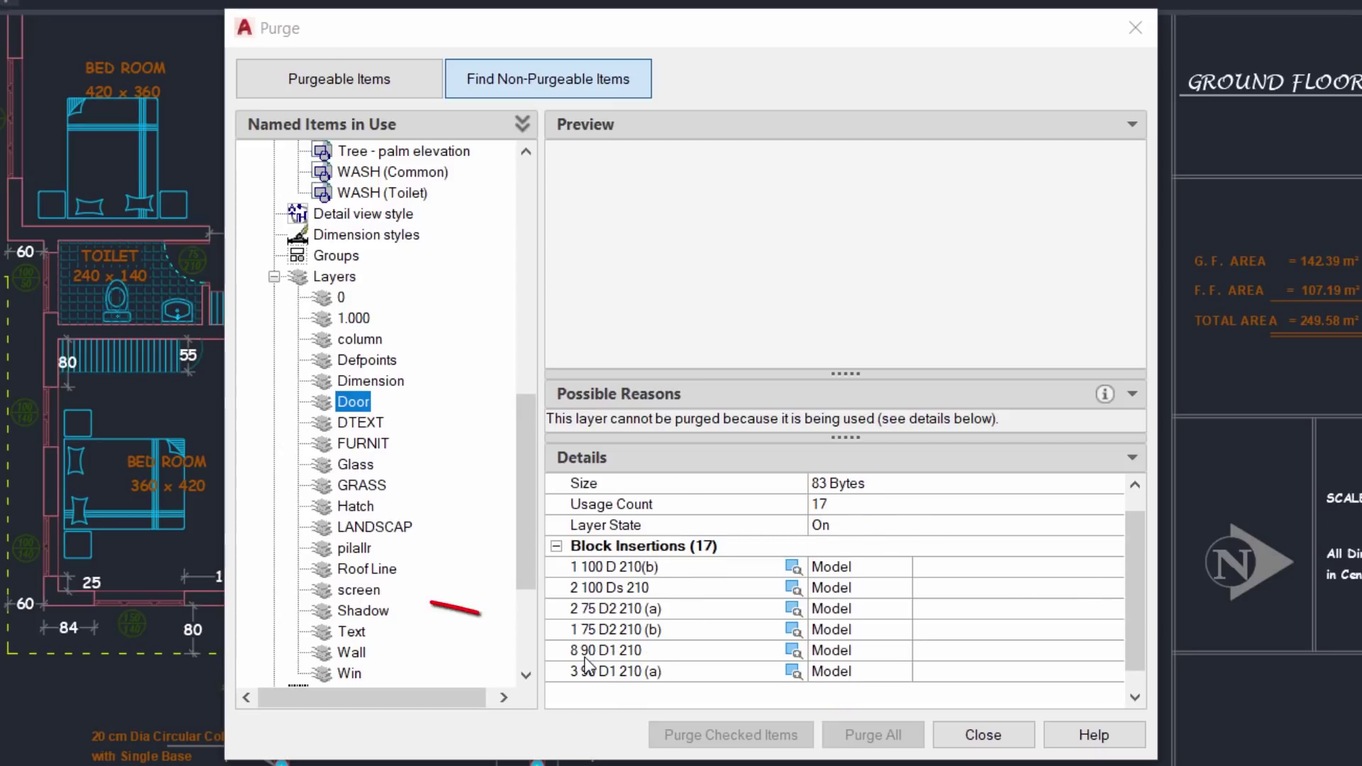
left_click(794, 652)
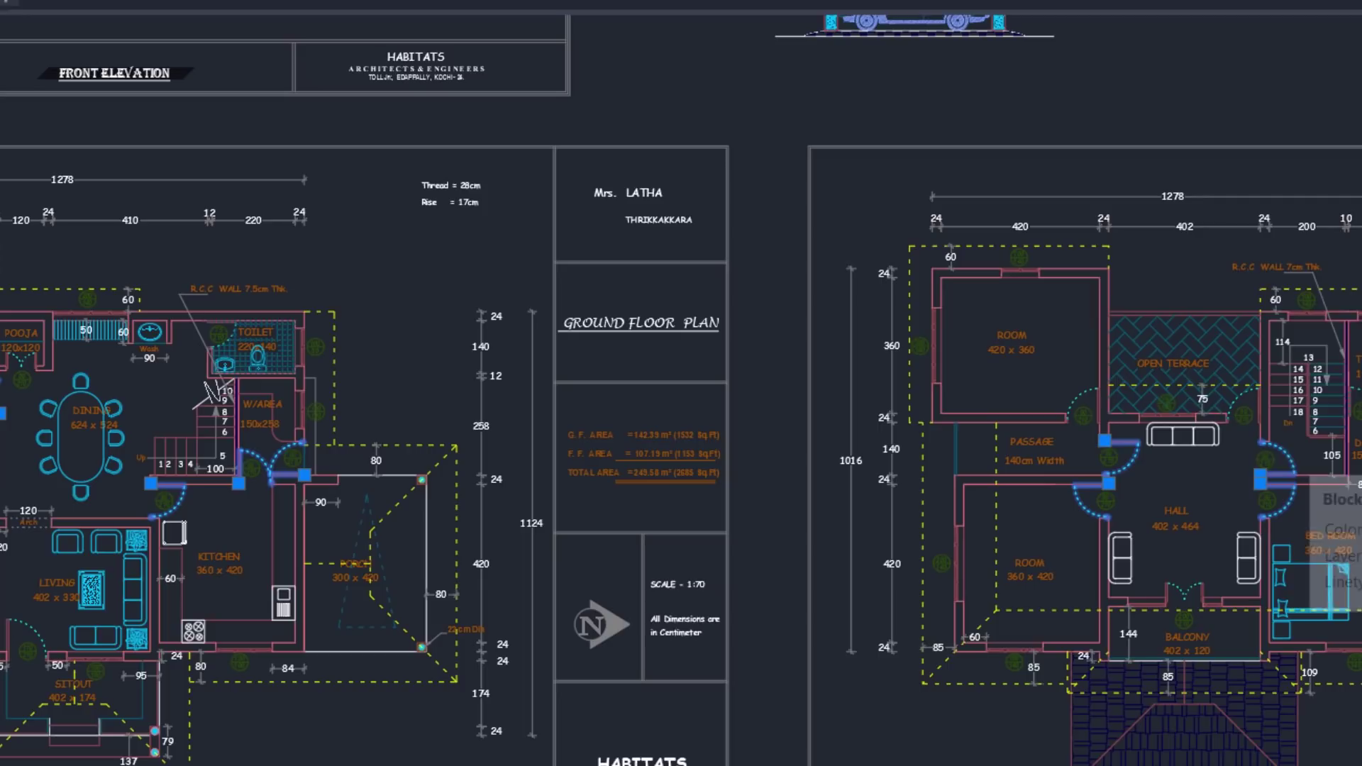
Move the eight 90 D1 210 door blocks to layer Door Part_wall via Quick Properties
left_click(1292, 458)
left_click_drag(1324, 314, 773, 243)
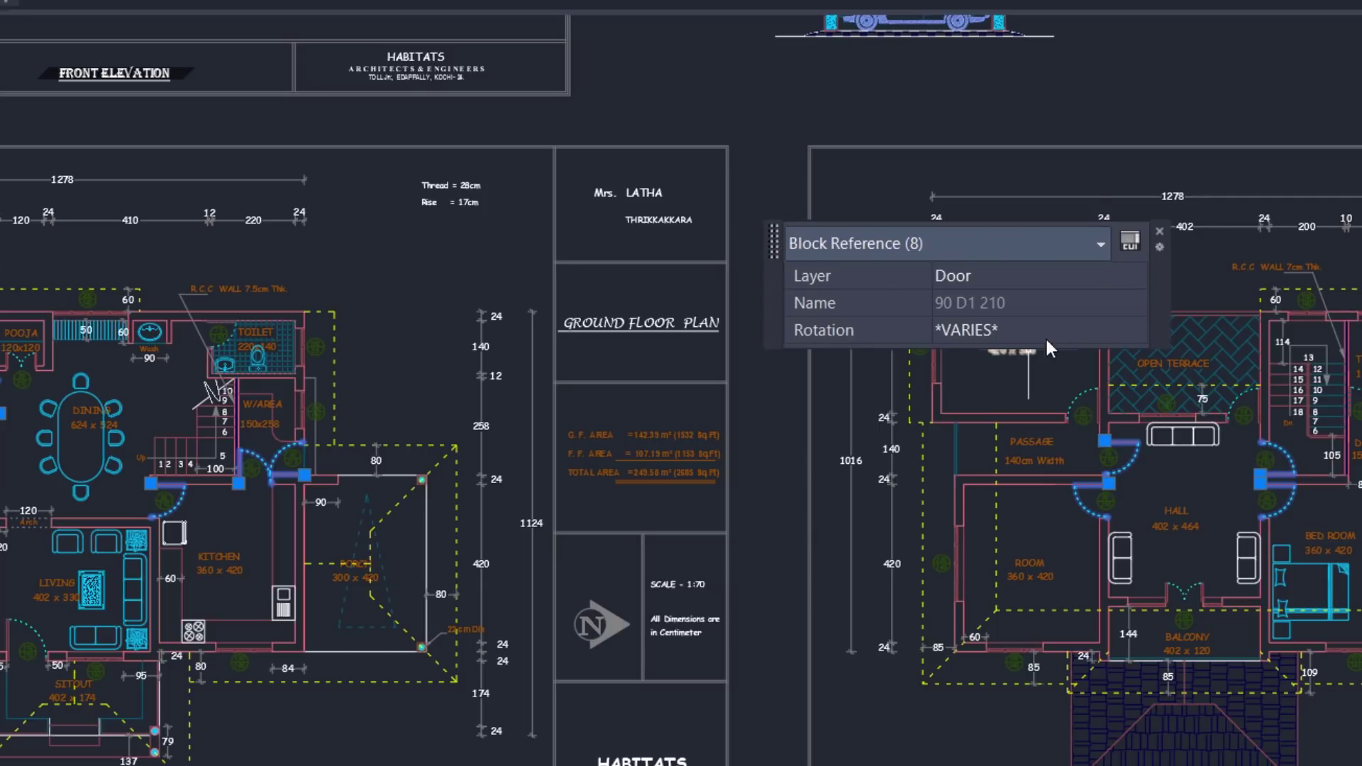
left_click(1027, 271)
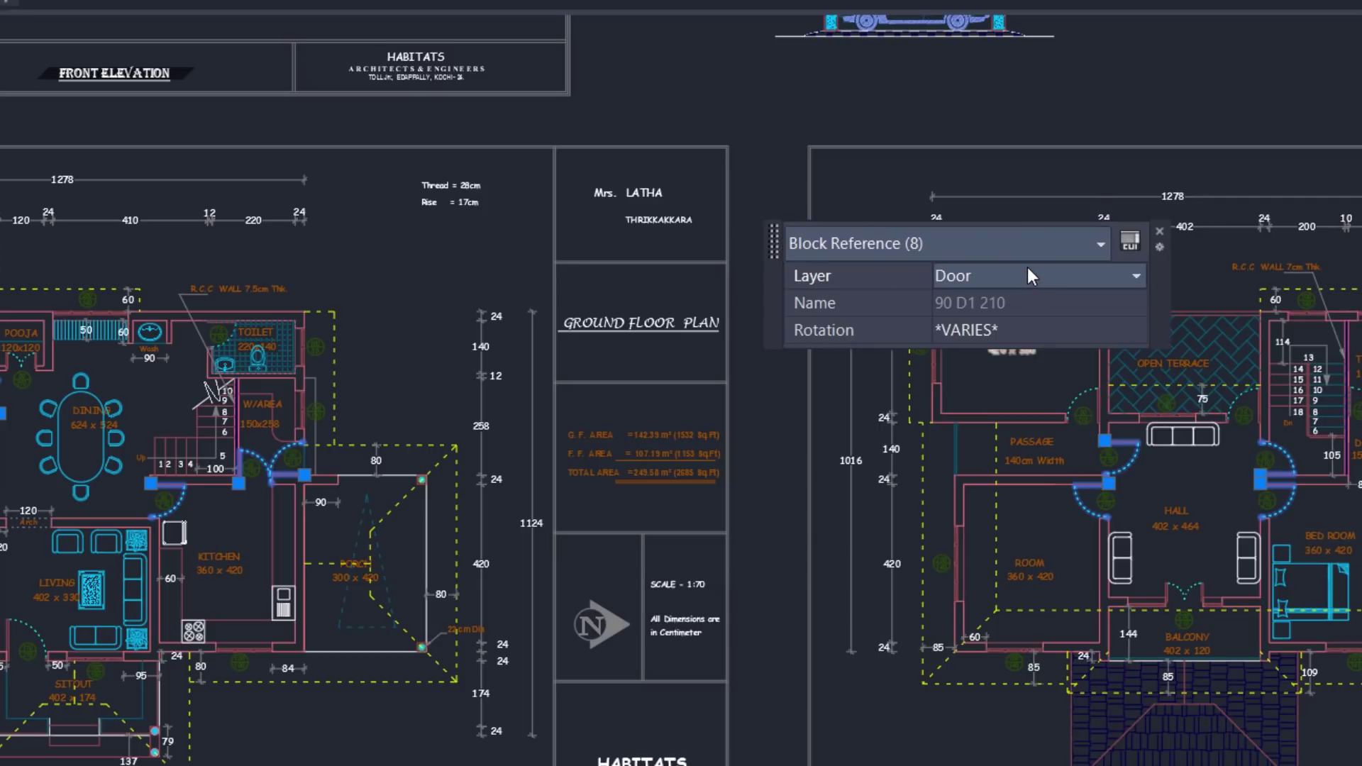
left_click(1027, 267)
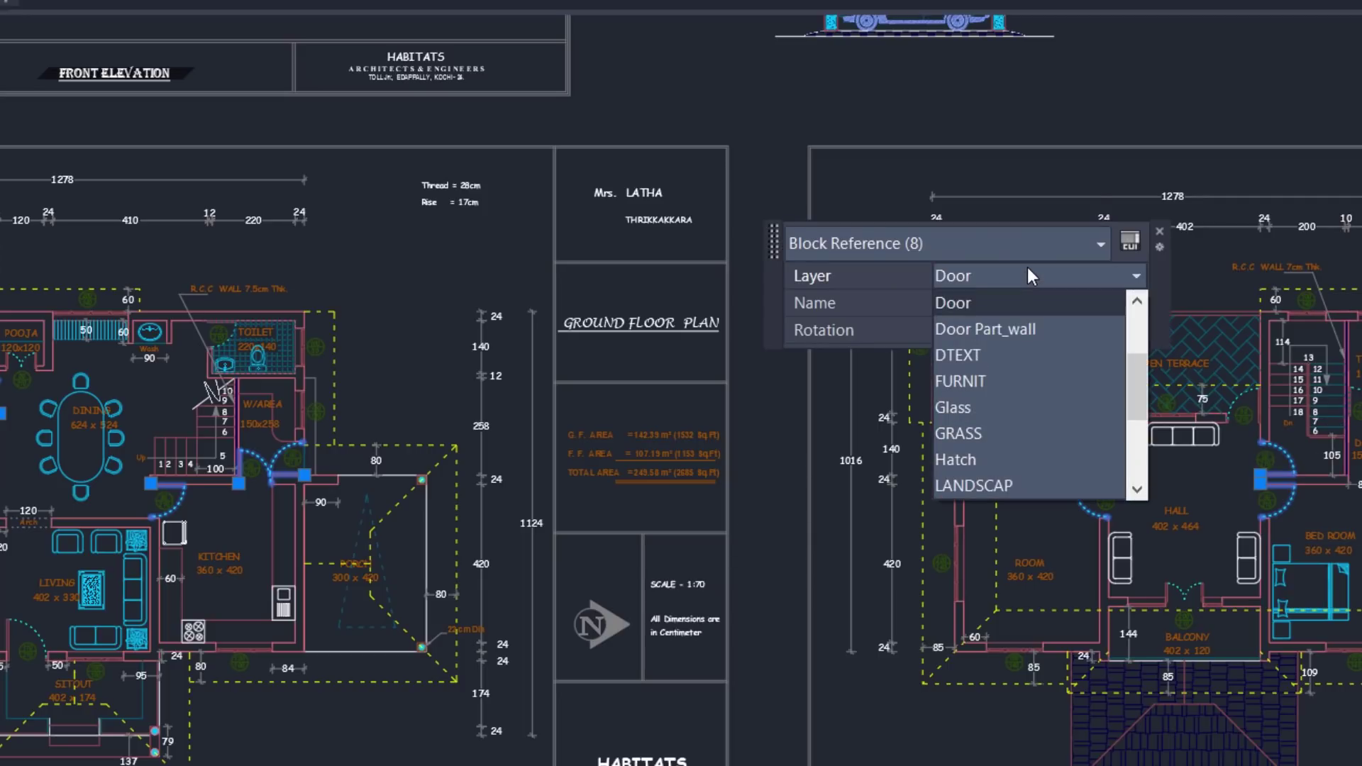
left_click(984, 329)
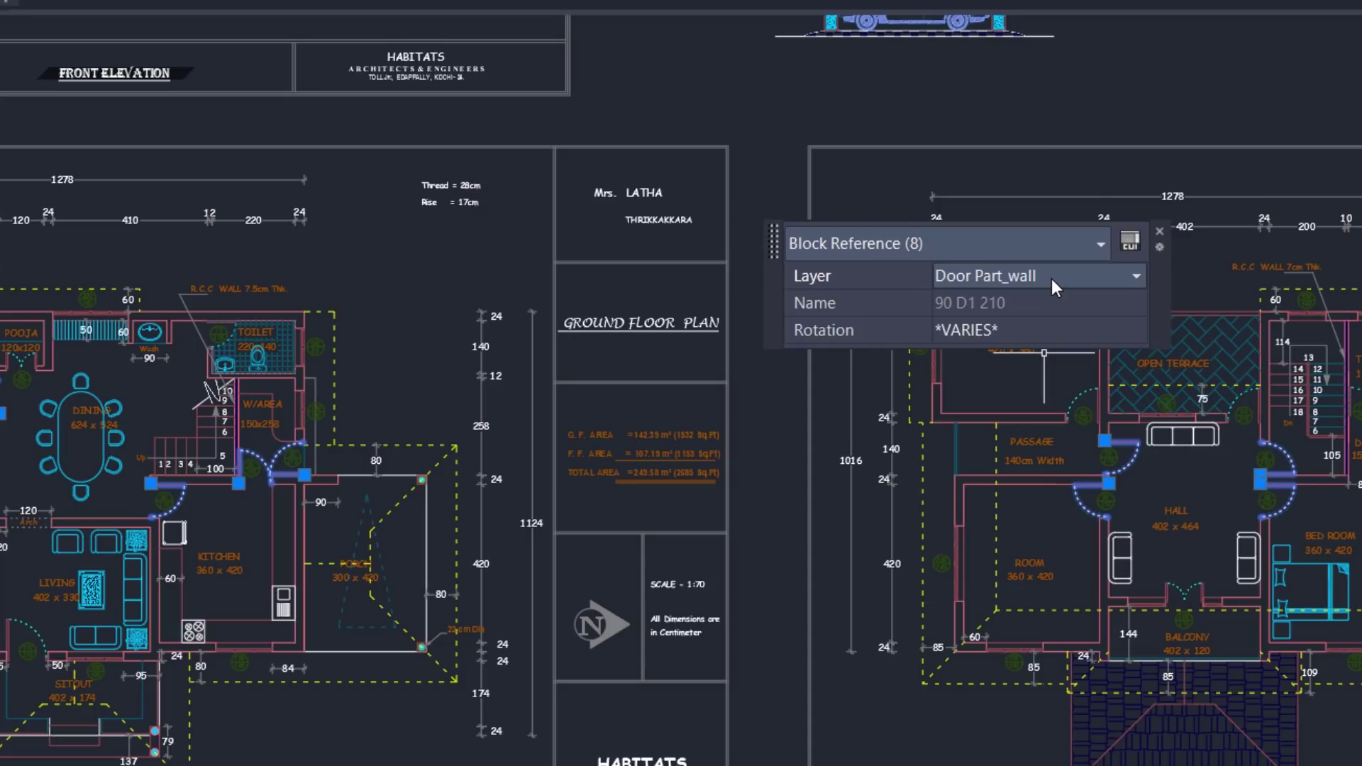
key("Escape")
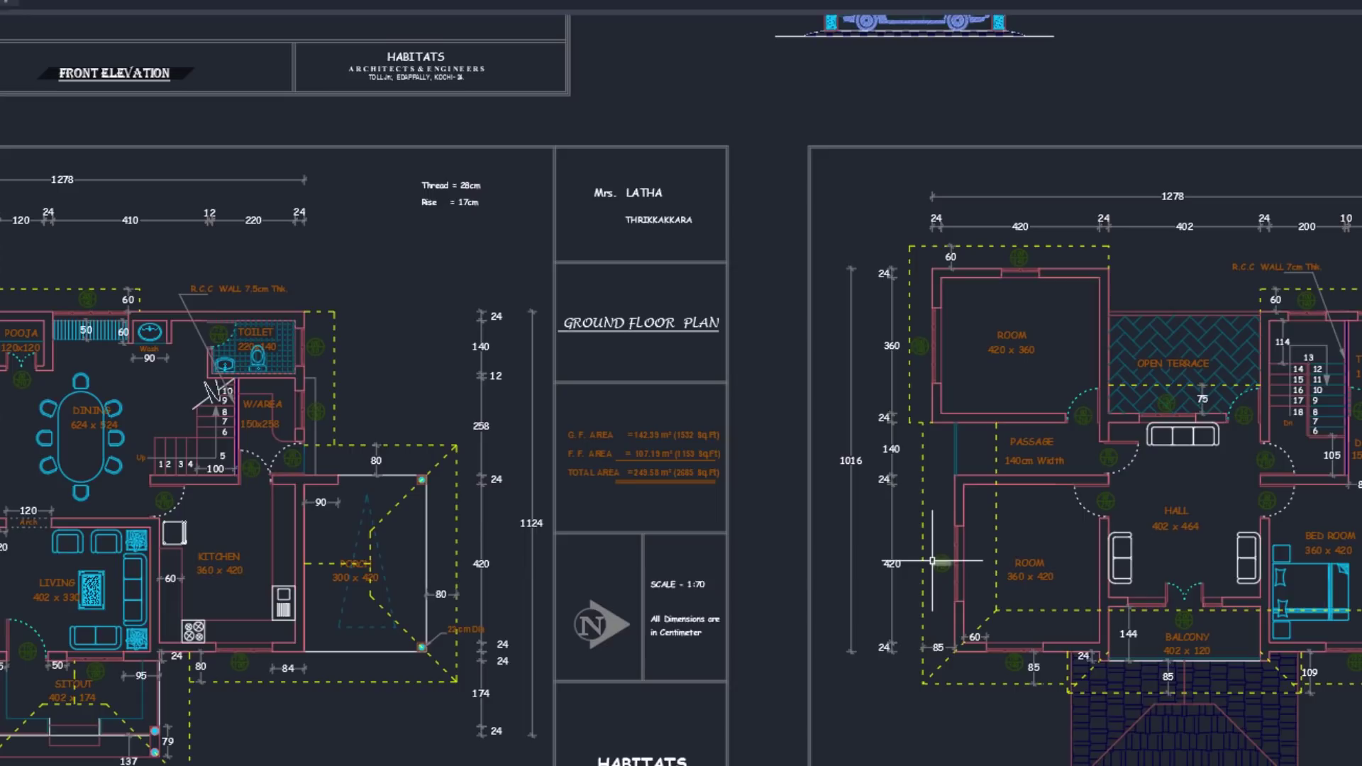